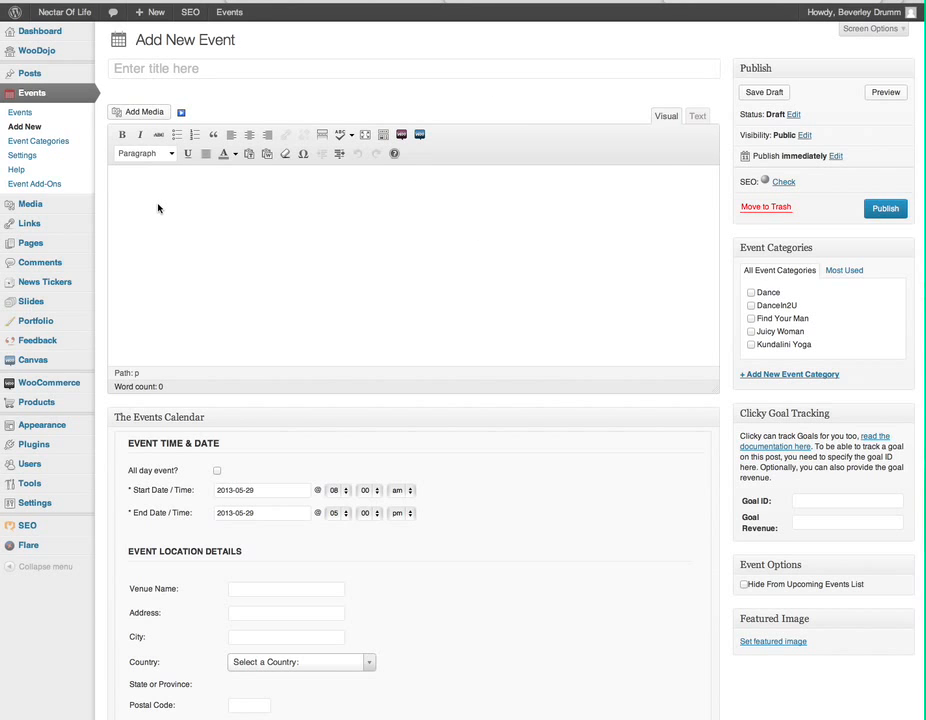
scroll(157, 207, "down", 5)
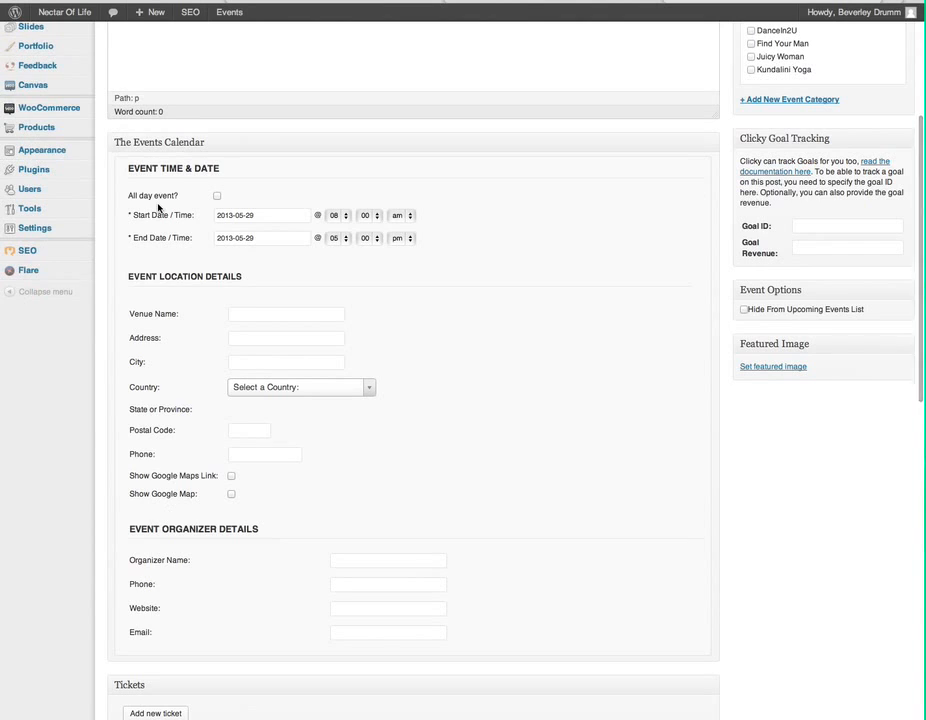
scroll(157, 207, "down", 3)
scroll(157, 207, "down", 2)
scroll(157, 207, "down", 6)
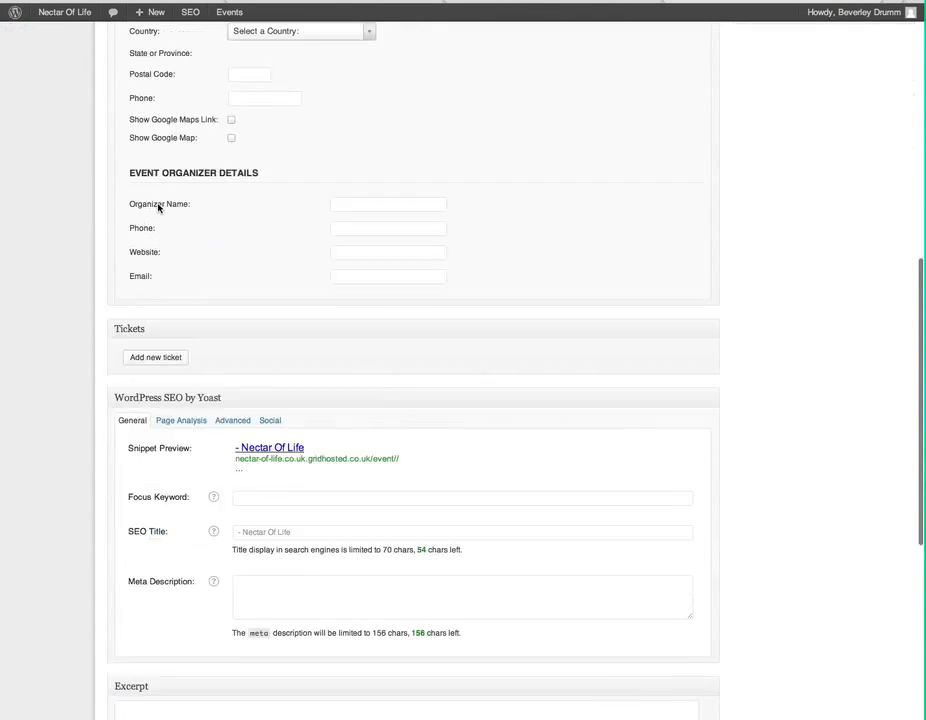
scroll(157, 207, "up", 1)
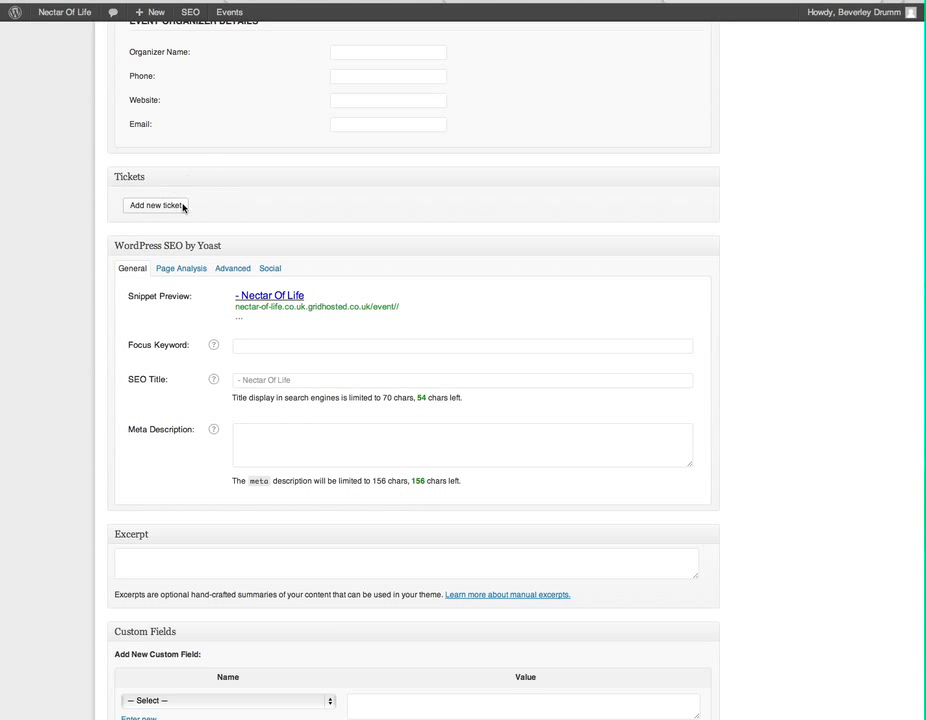
scroll(183, 207, "down", 5)
scroll(183, 207, "up", 7)
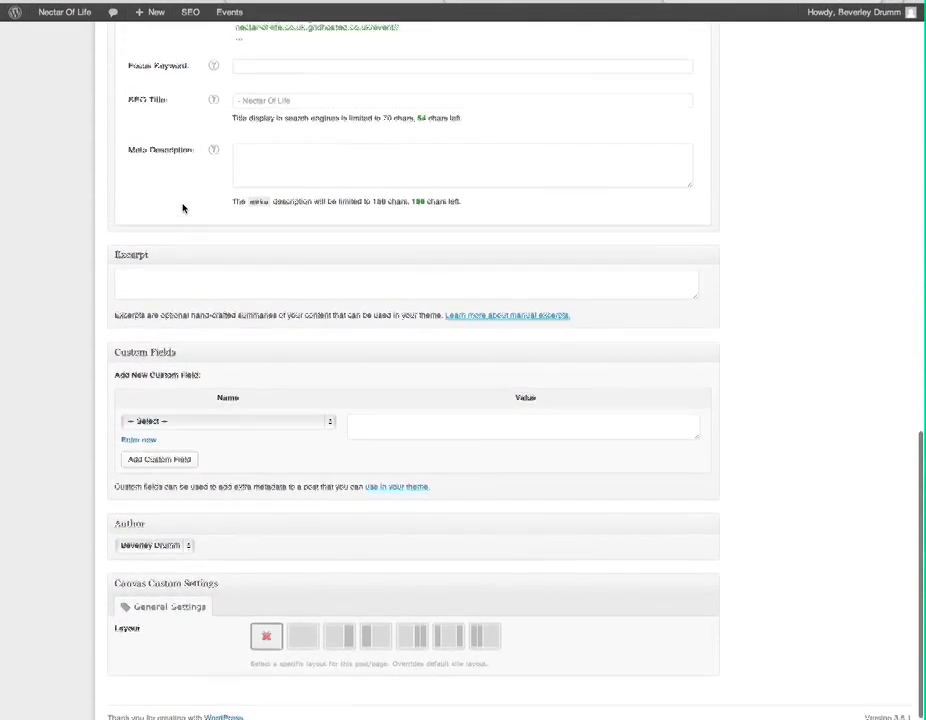
scroll(183, 207, "up", 8)
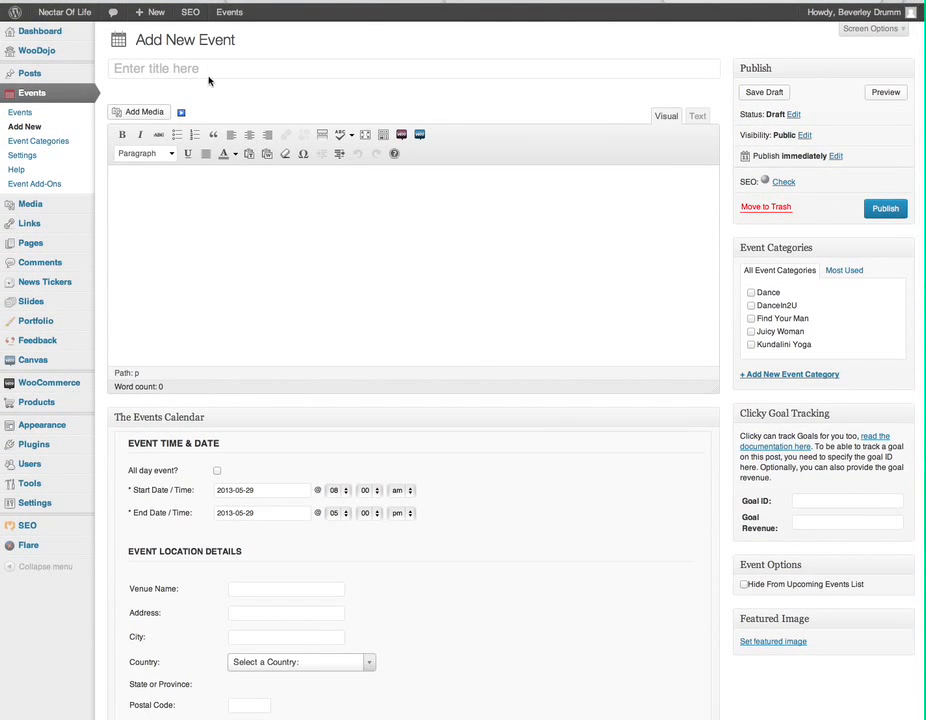
Step: Title the event 'Test Event - Demonstration' and add the description 'Describe the event in this field'
left_click(162, 67)
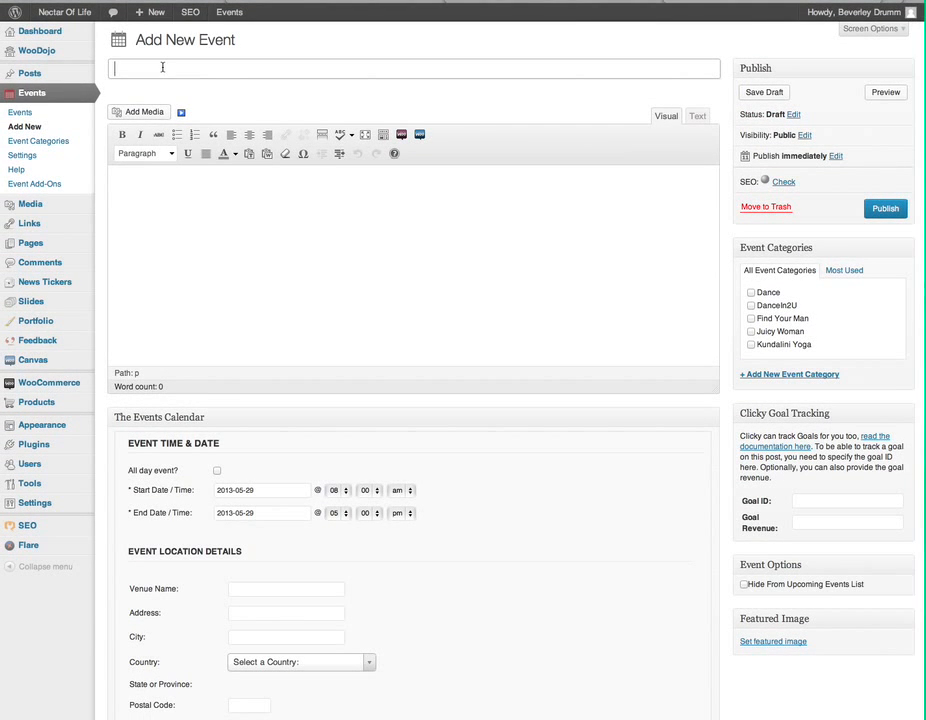
type("Test Event - Demonstration")
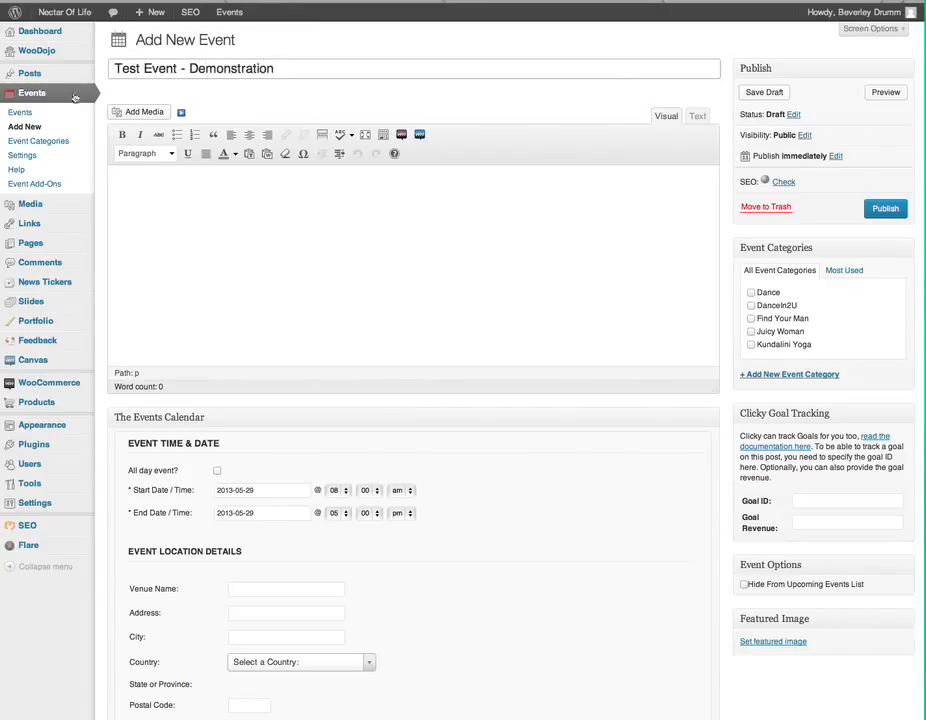
left_click(193, 188)
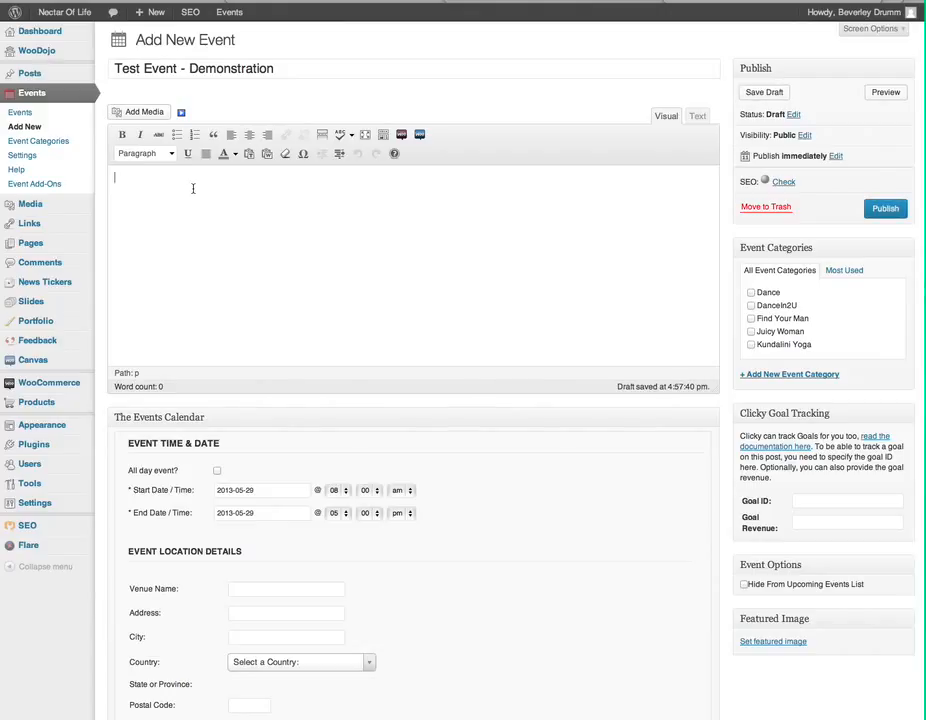
type("Describe the event in ")
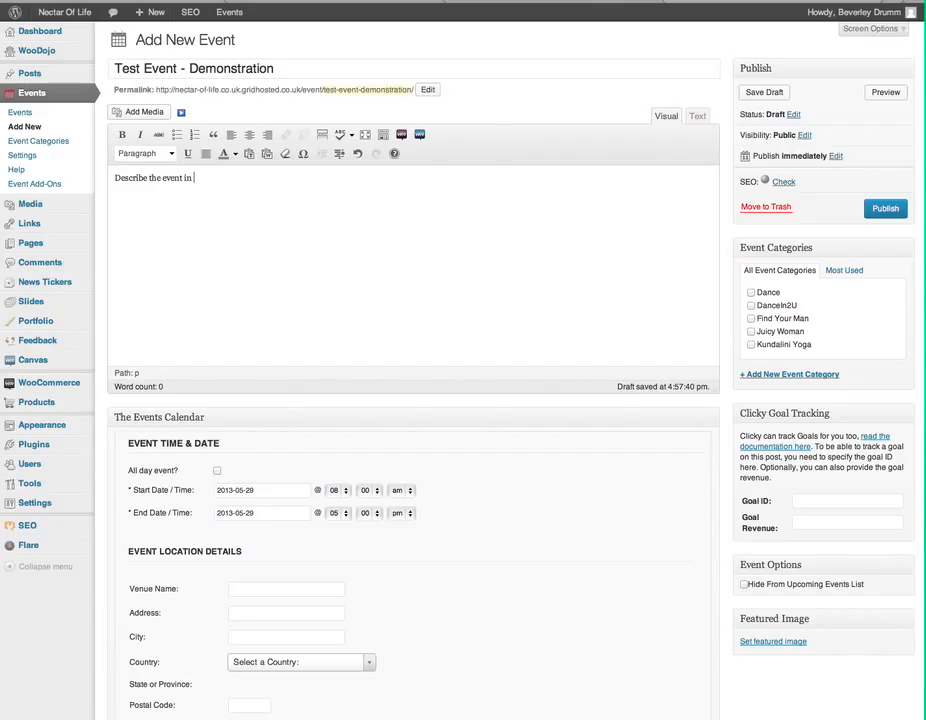
type("this field")
Step: Put the event in the Dance category and set its start date to May 31, 2013
left_click(751, 293)
left_click(250, 491)
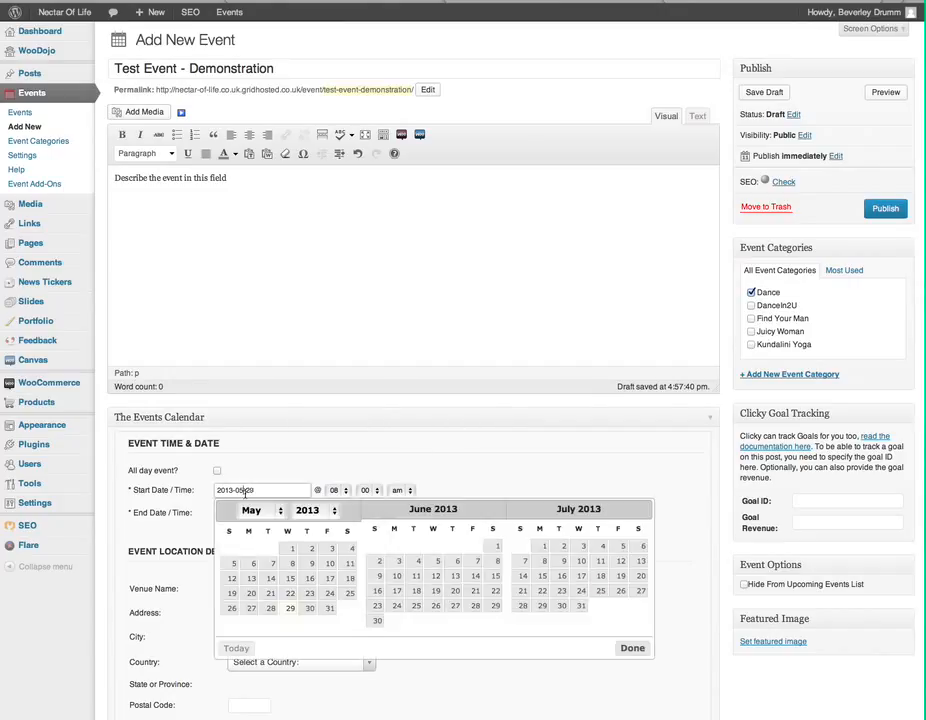
left_click(329, 608)
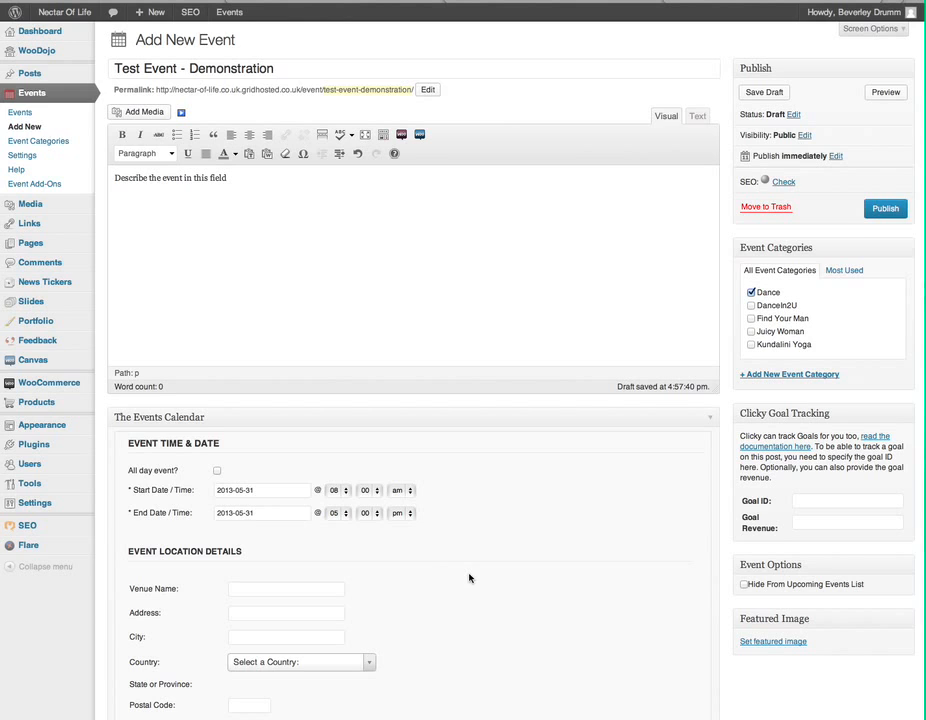
Step: Enter venue name Community Centre, its street address, city London, and country United Kingdom
scroll(470, 578, "down", 4)
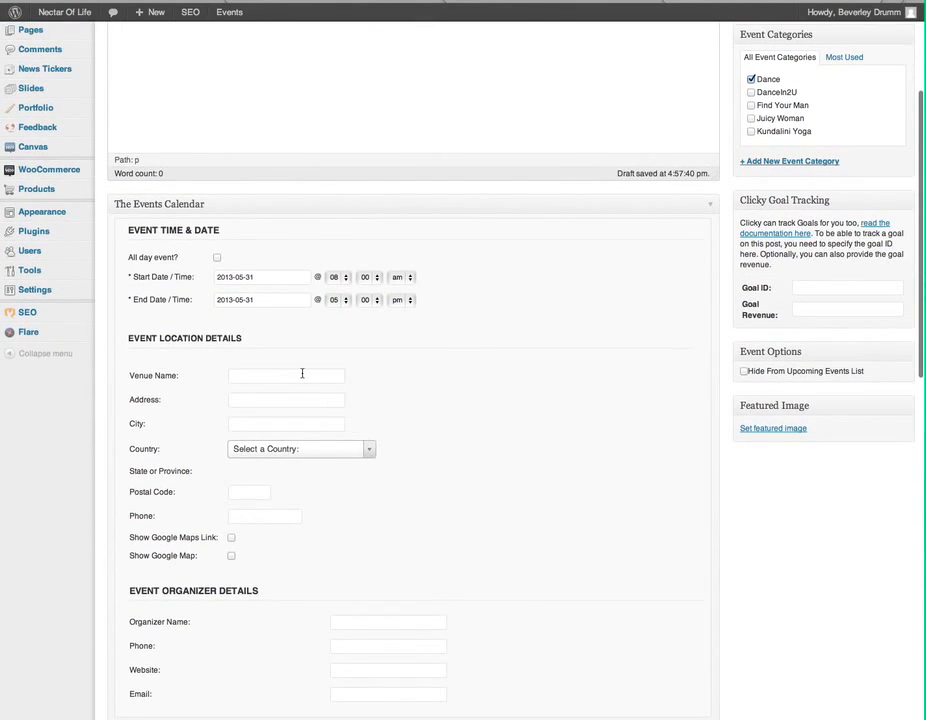
left_click(301, 376)
type("Commu")
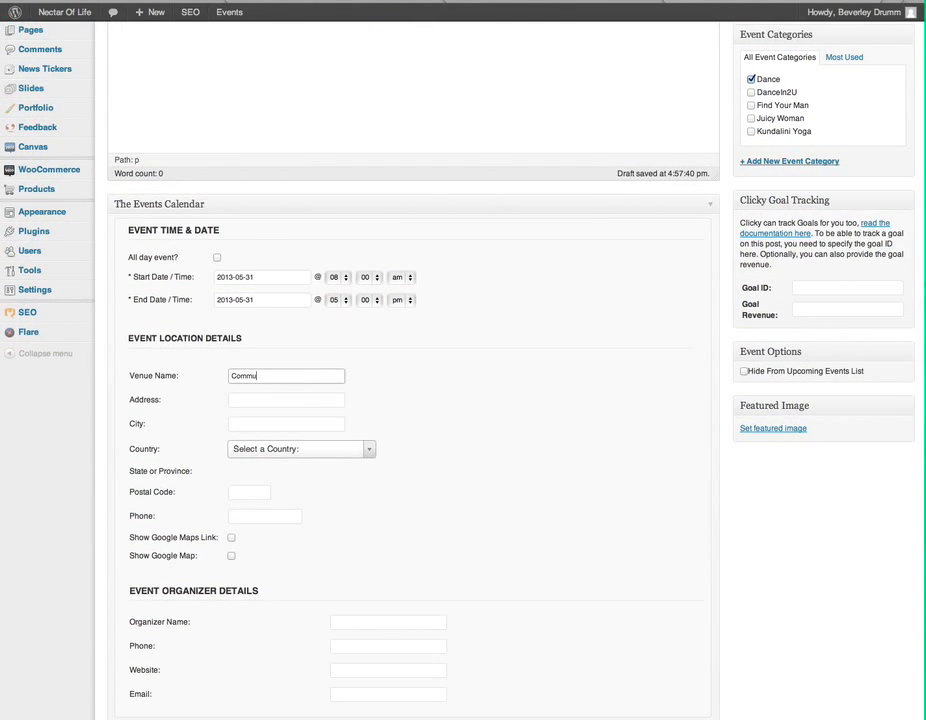
type("nity Centre")
key("Tab")
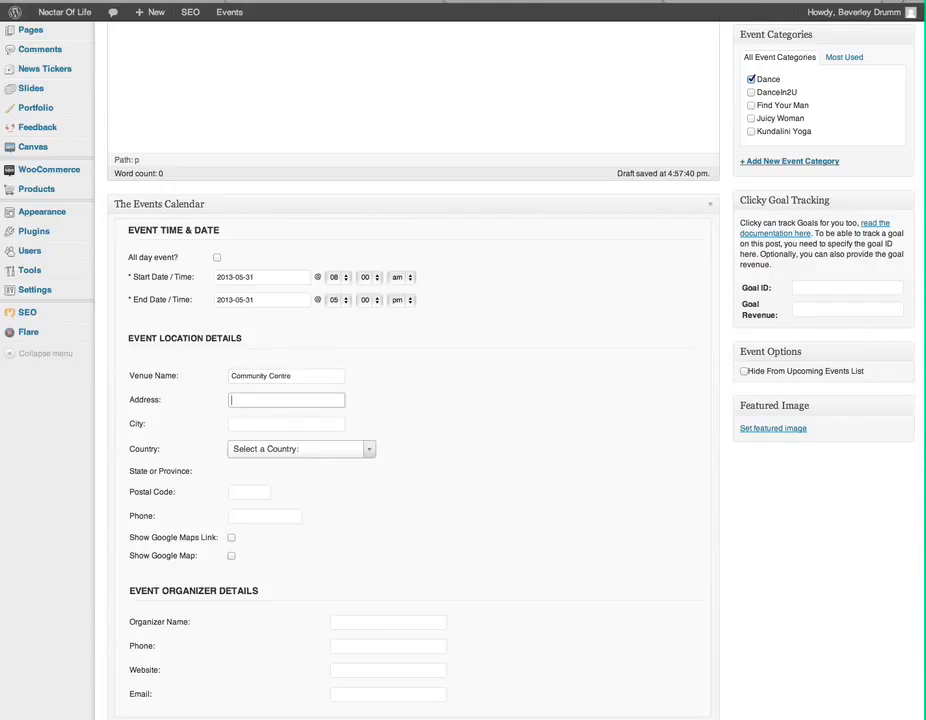
type("1 Test Road")
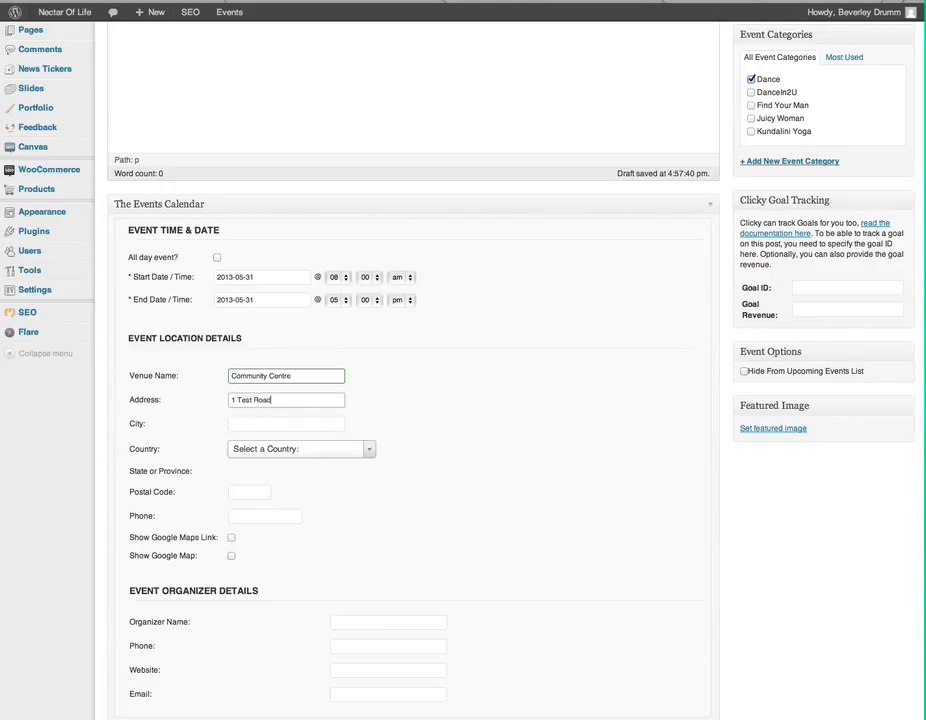
key("Tab")
type("London")
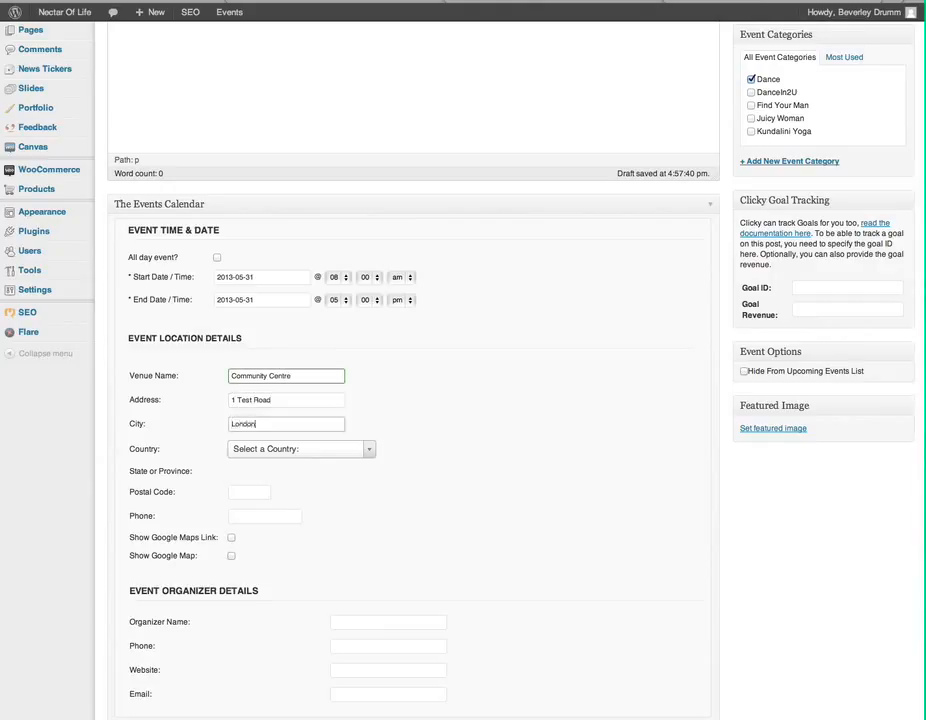
key("Tab")
type("un")
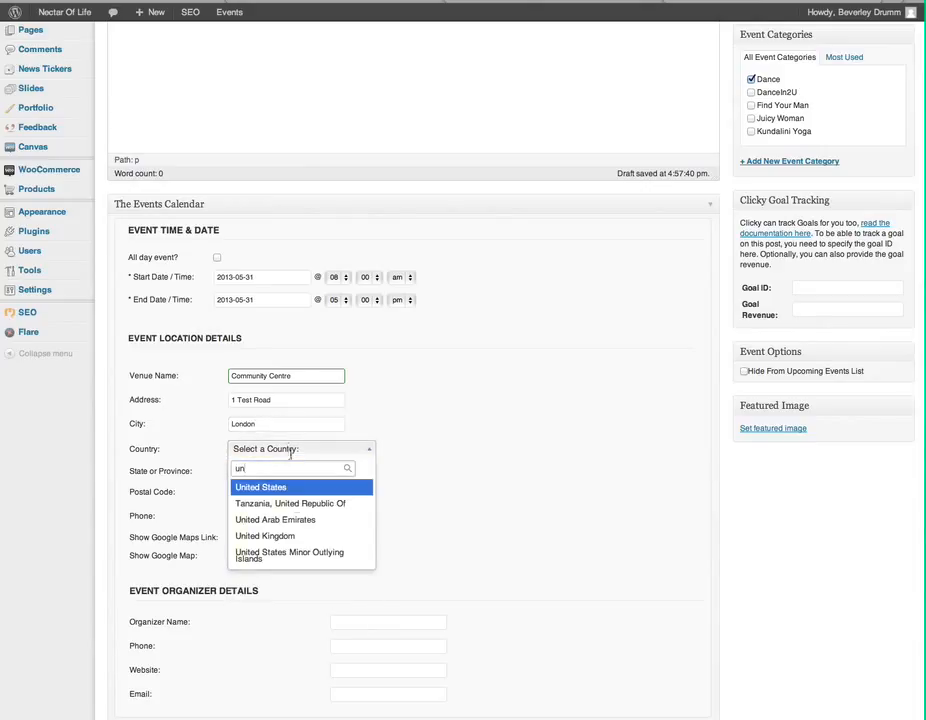
left_click(278, 541)
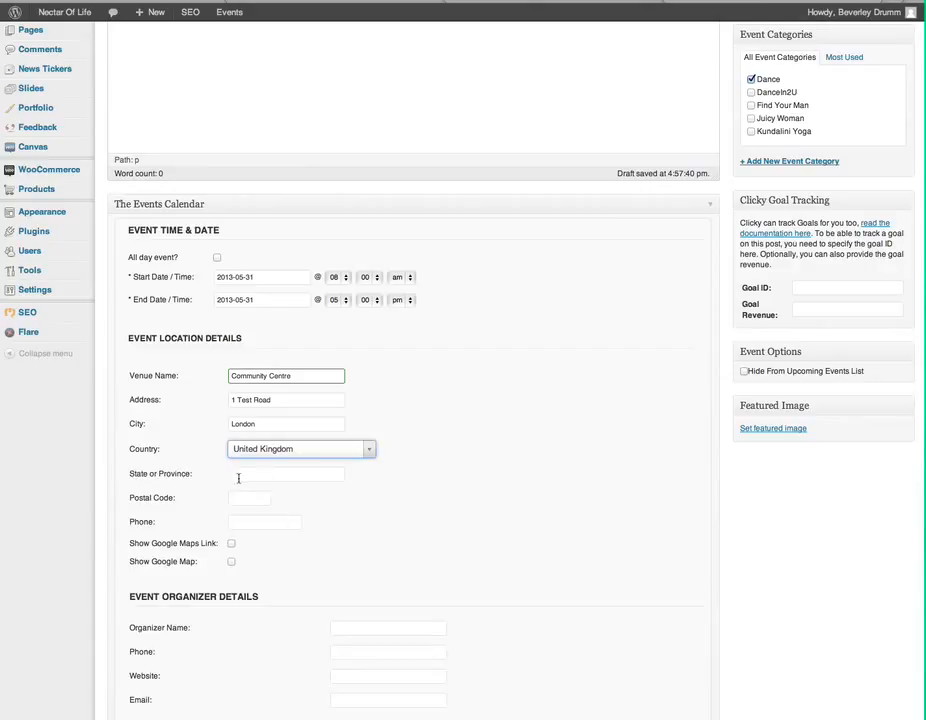
Step: Add state London, the venue's postcode and phone number, and enable Show Google Map
left_click(281, 474)
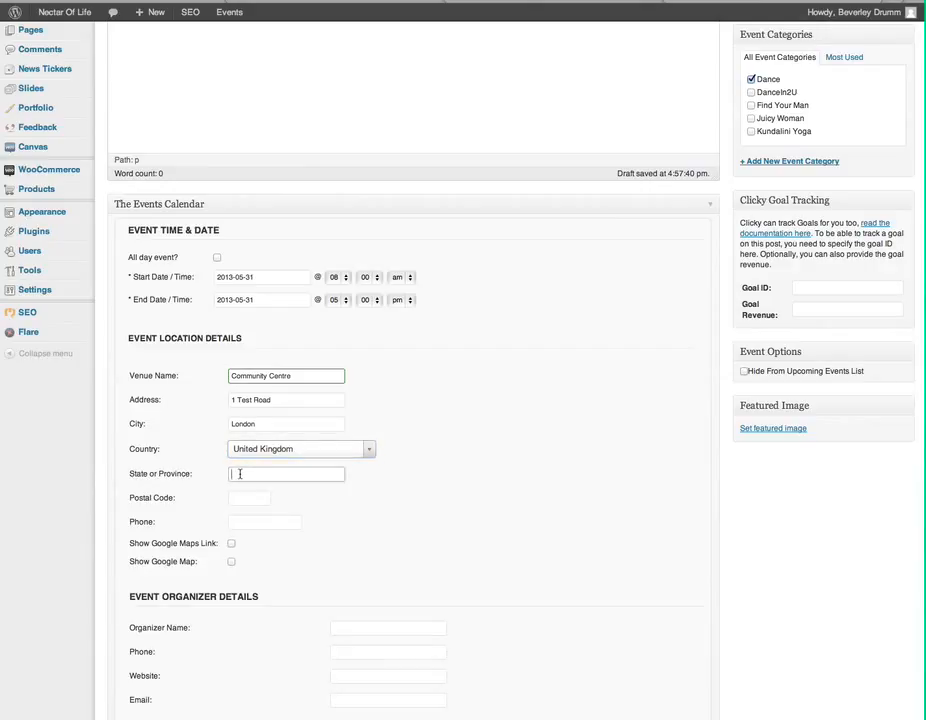
type("London")
key("Tab")
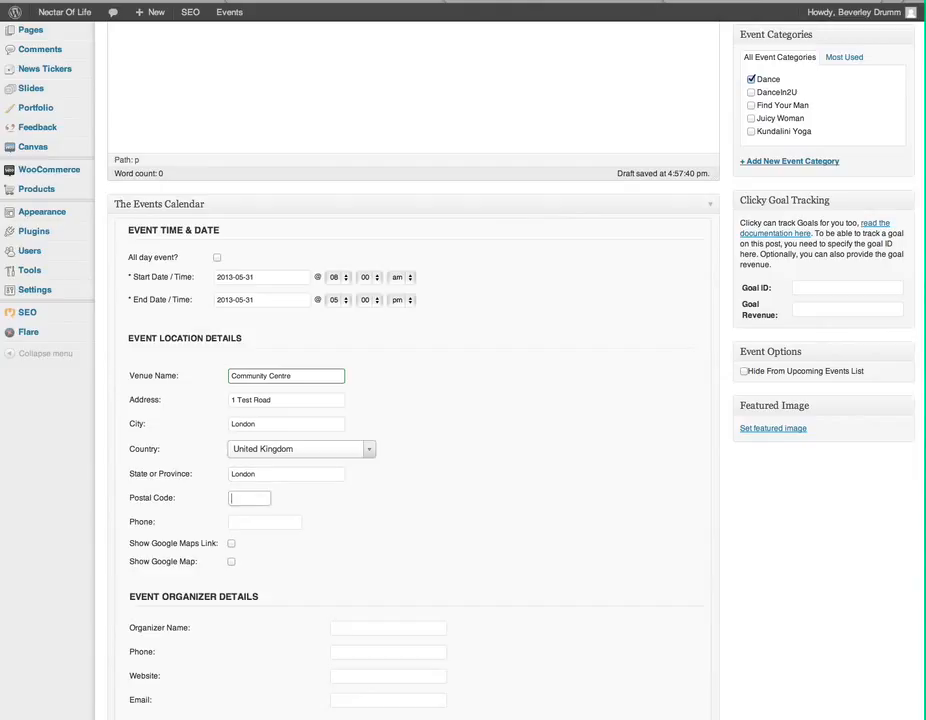
type("WC2B 4TS")
left_click(269, 520)
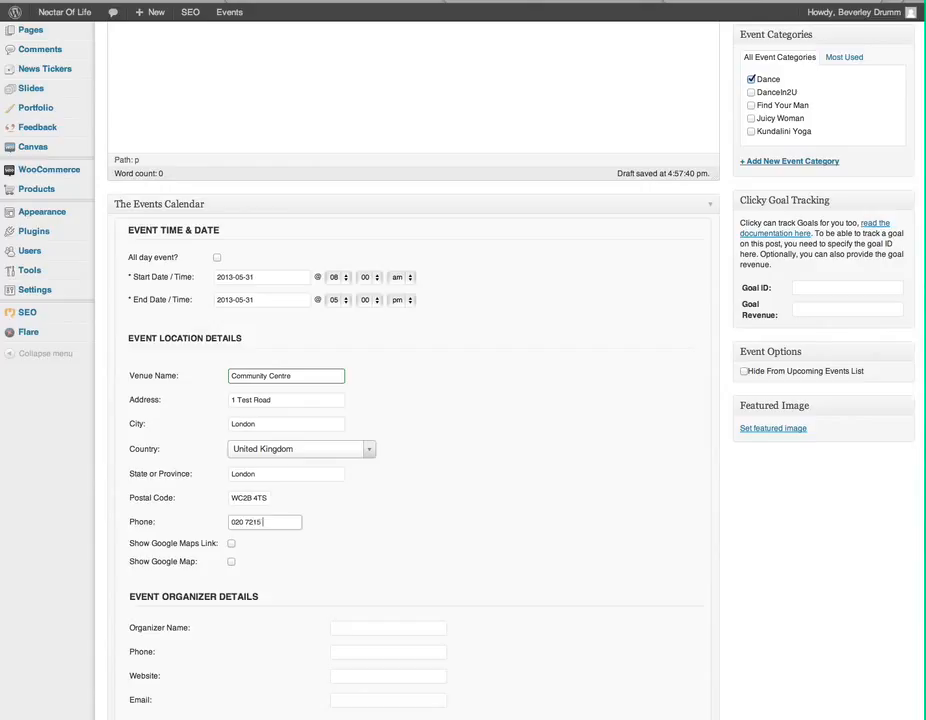
left_click(231, 562)
Step: Fill in the organizer's name, phone number and e-mail address in Event Organizer Details
scroll(674, 549, "down", 4)
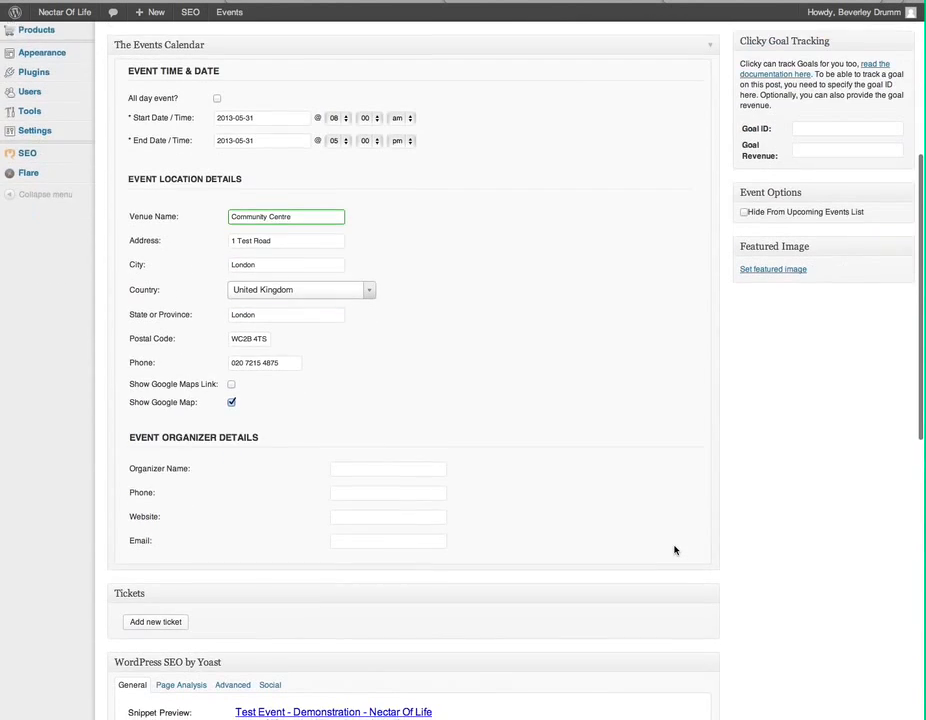
scroll(674, 549, "down", 3)
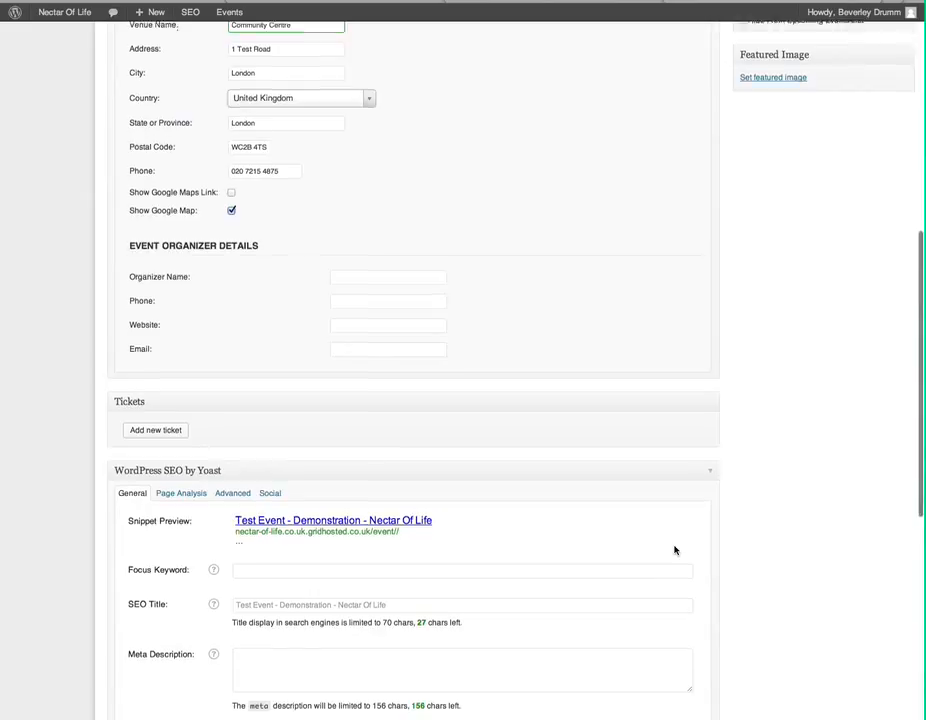
scroll(674, 549, "down", 4)
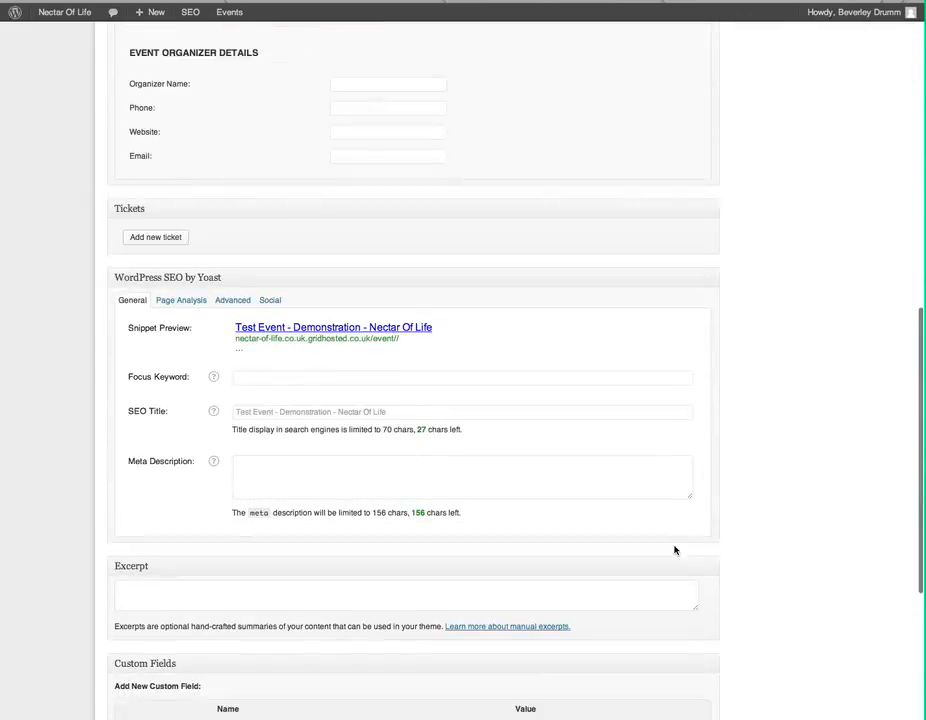
left_click(353, 83)
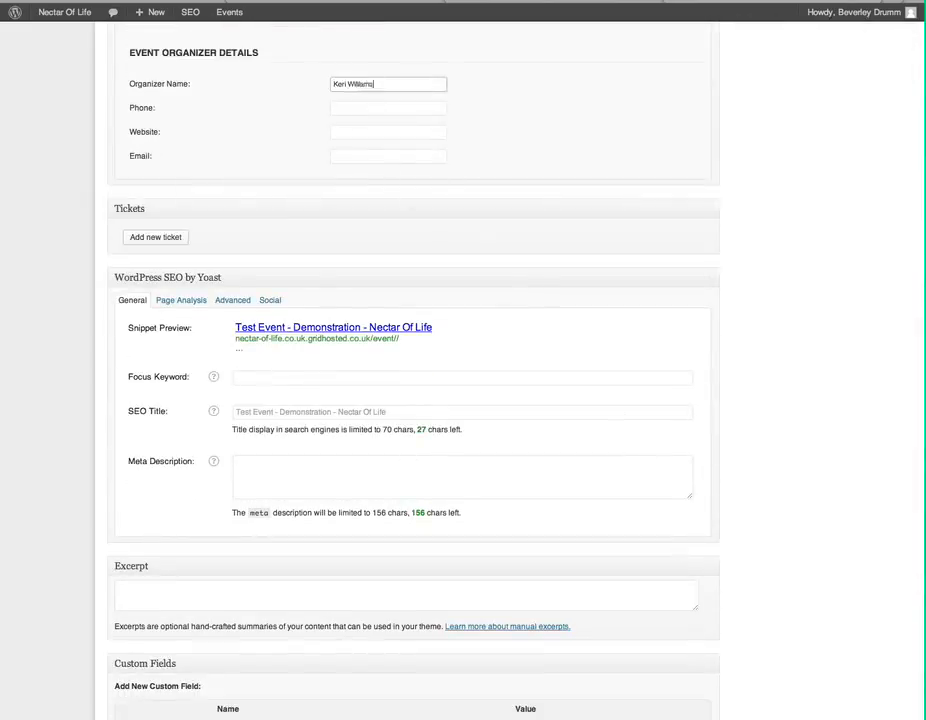
key("Tab")
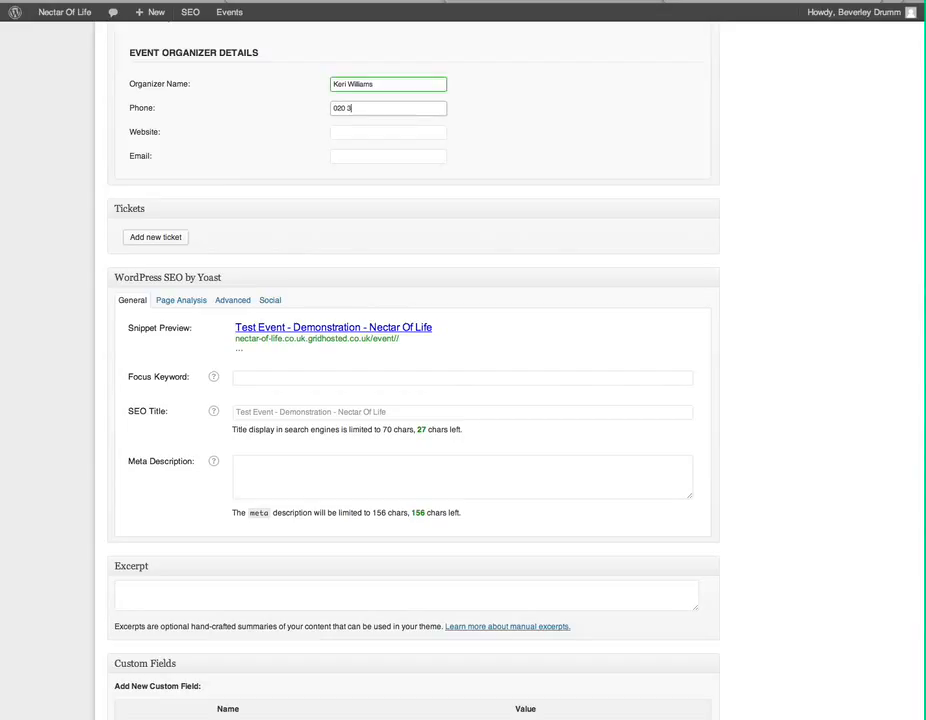
key("Tab")
key("Tab")
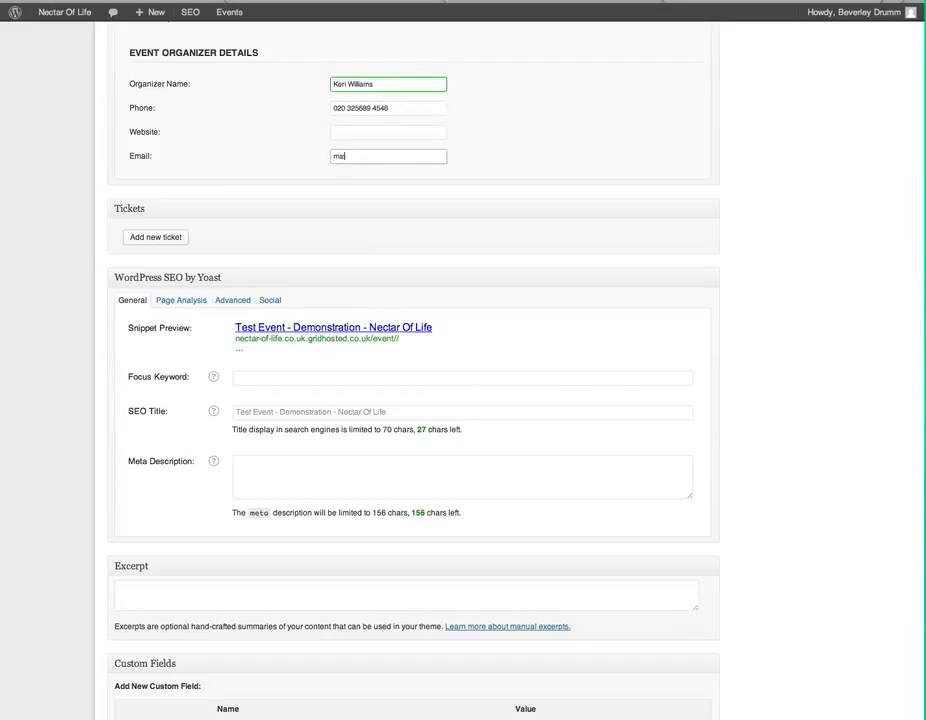
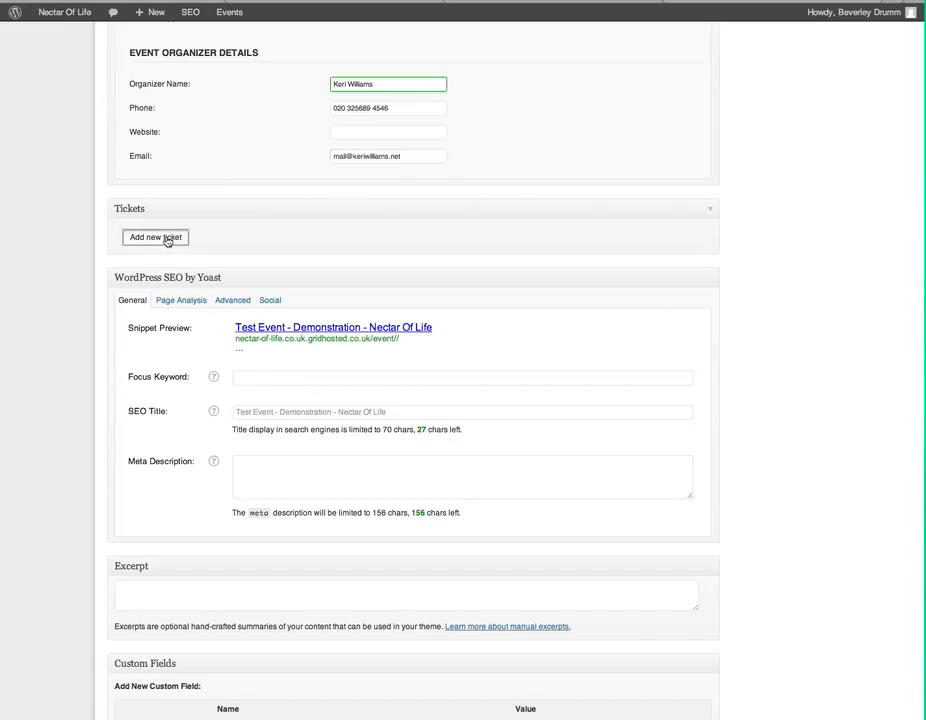
Step: Start a new ticket named Early Bird with an 'Available' description and price 15.00
left_click(165, 238)
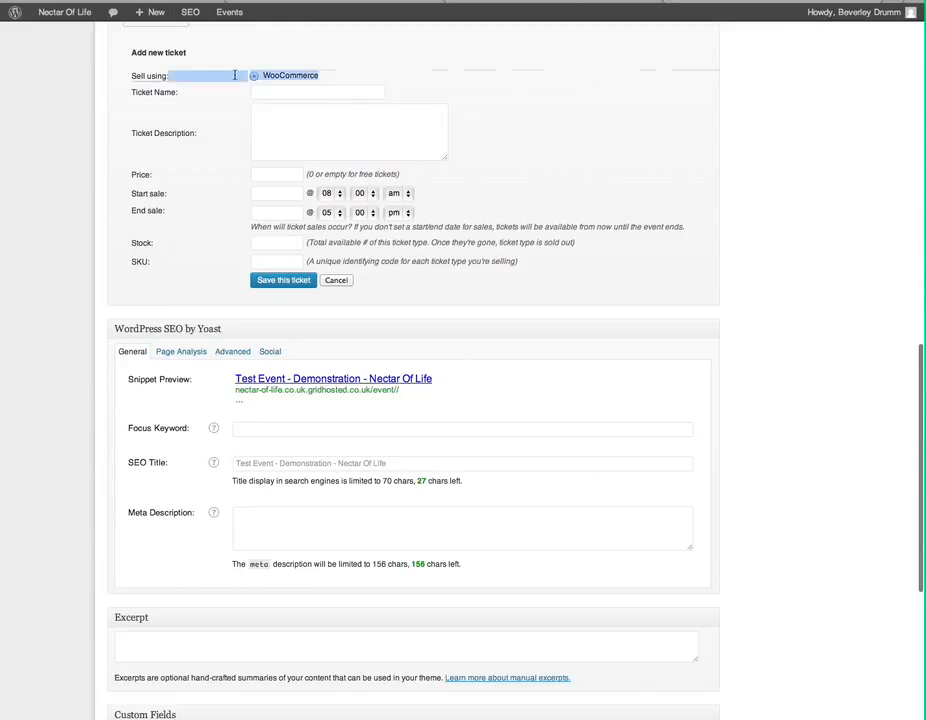
left_click_drag(224, 74, 313, 74)
left_click(313, 74)
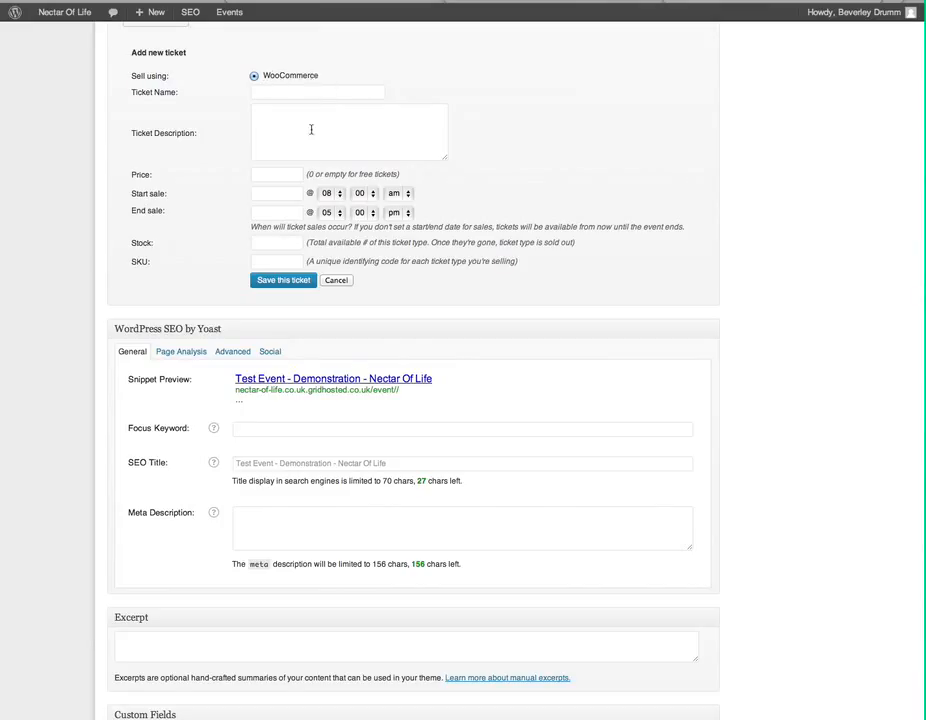
scroll(311, 129, "down", 2)
scroll(309, 145, "up", 2)
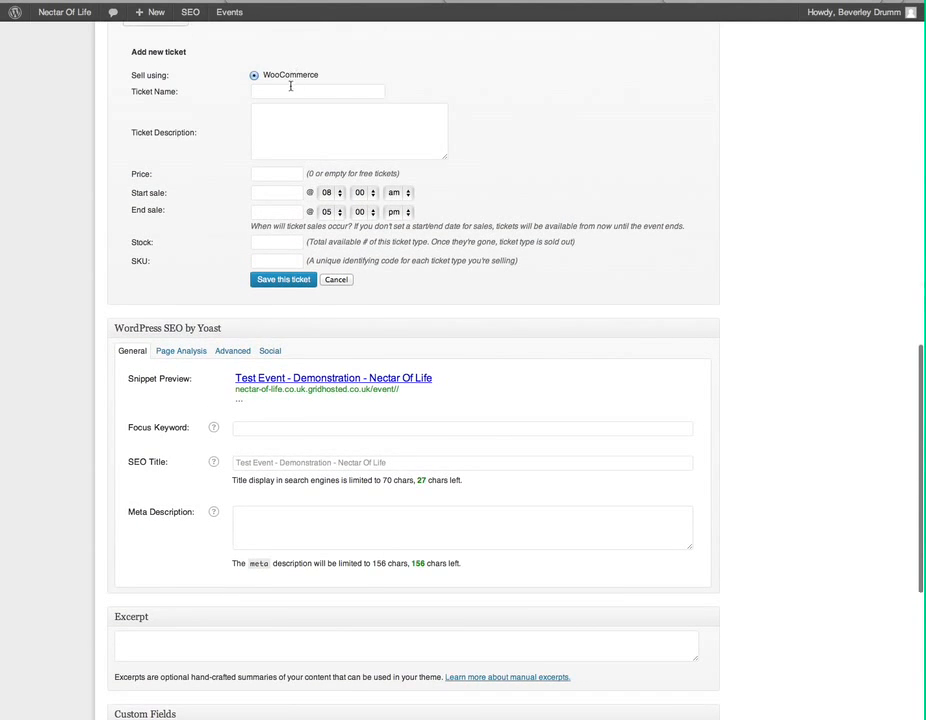
left_click(296, 92)
type("Early Bird")
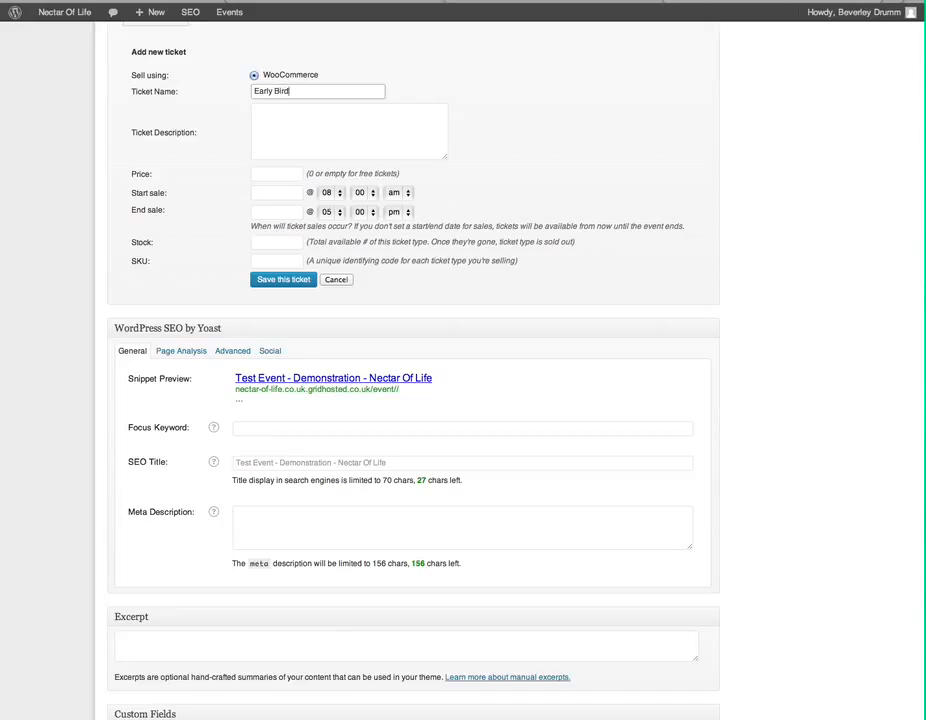
left_click(270, 119)
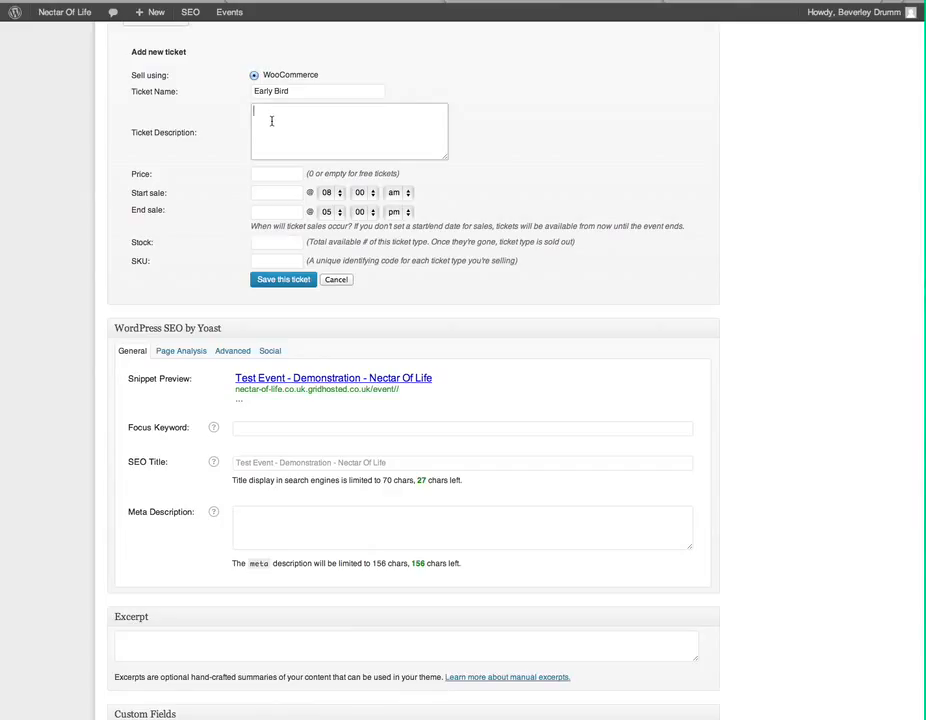
type("Available until x date")
left_click(262, 175)
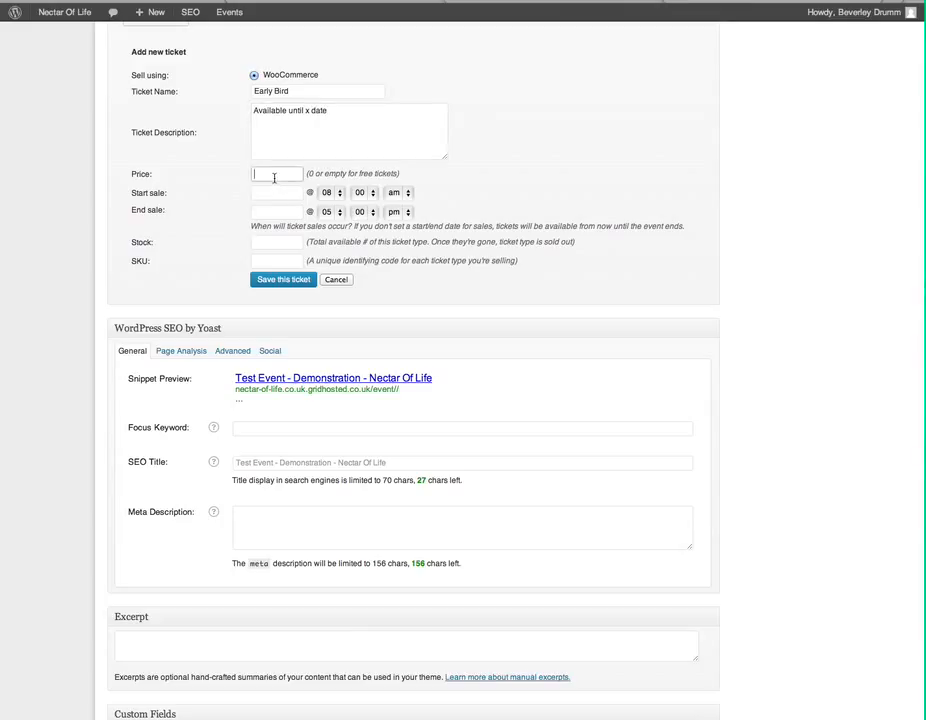
type("15.00")
Step: Set Early Bird sales from 29 to 30 May 2013 with stock 10, and save the ticket
left_click(281, 194)
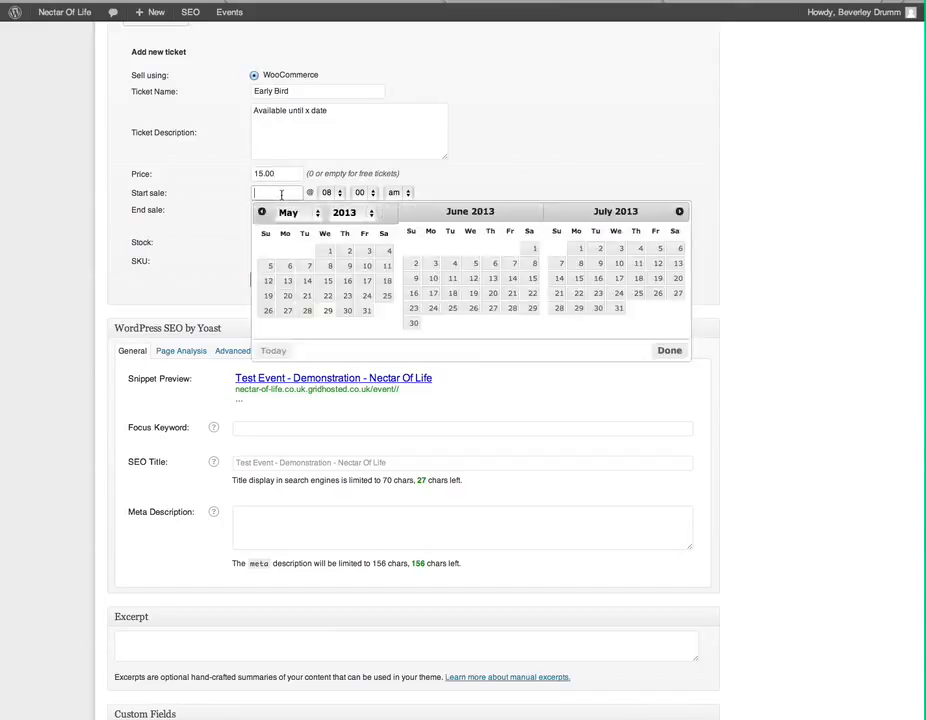
left_click(326, 313)
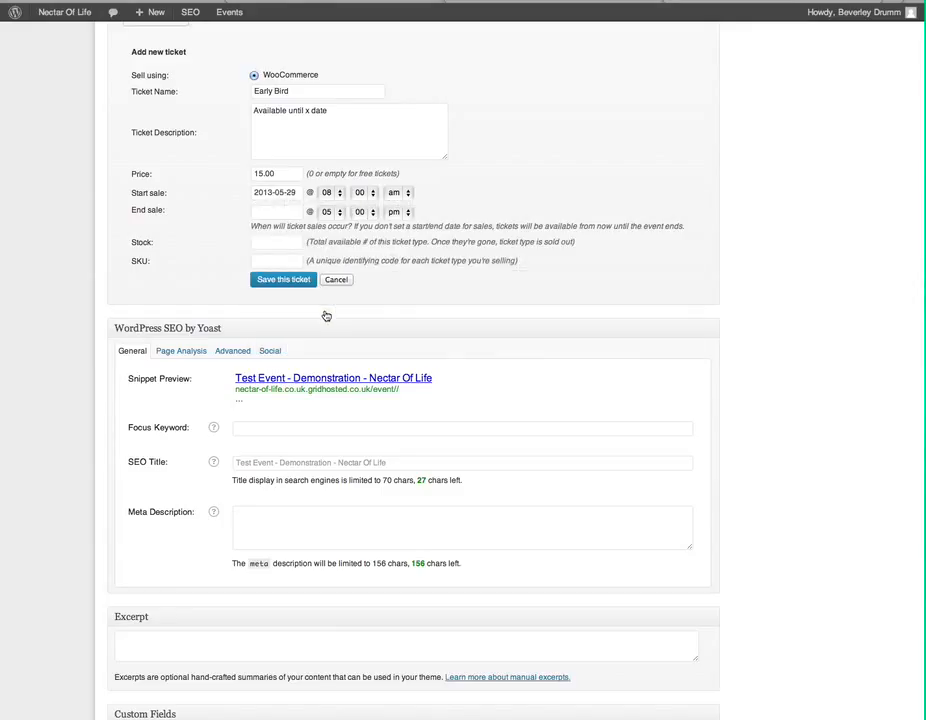
left_click(260, 213)
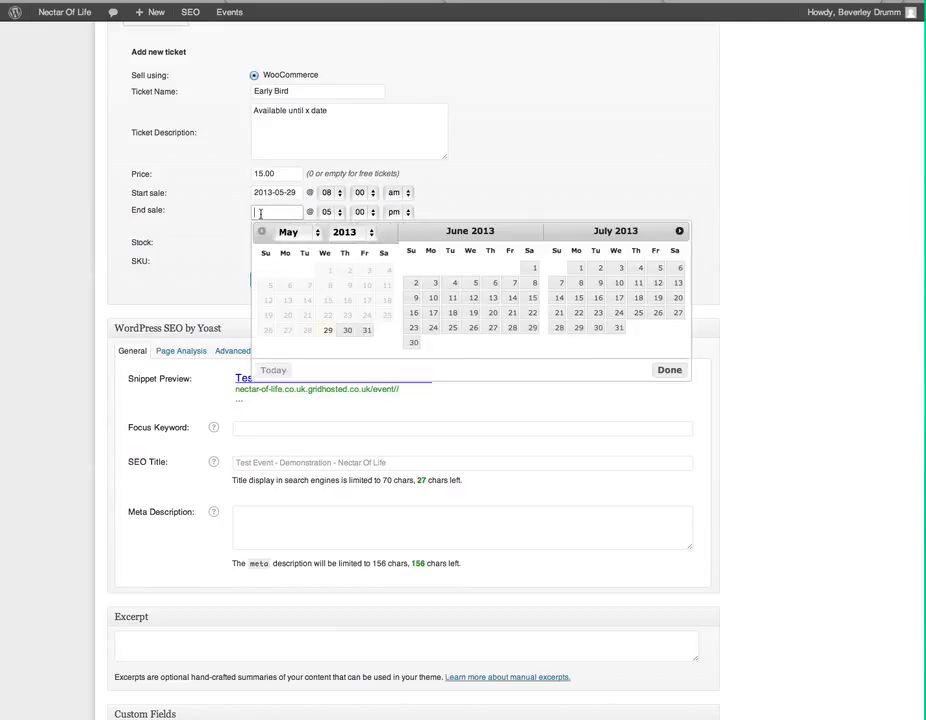
left_click(347, 330)
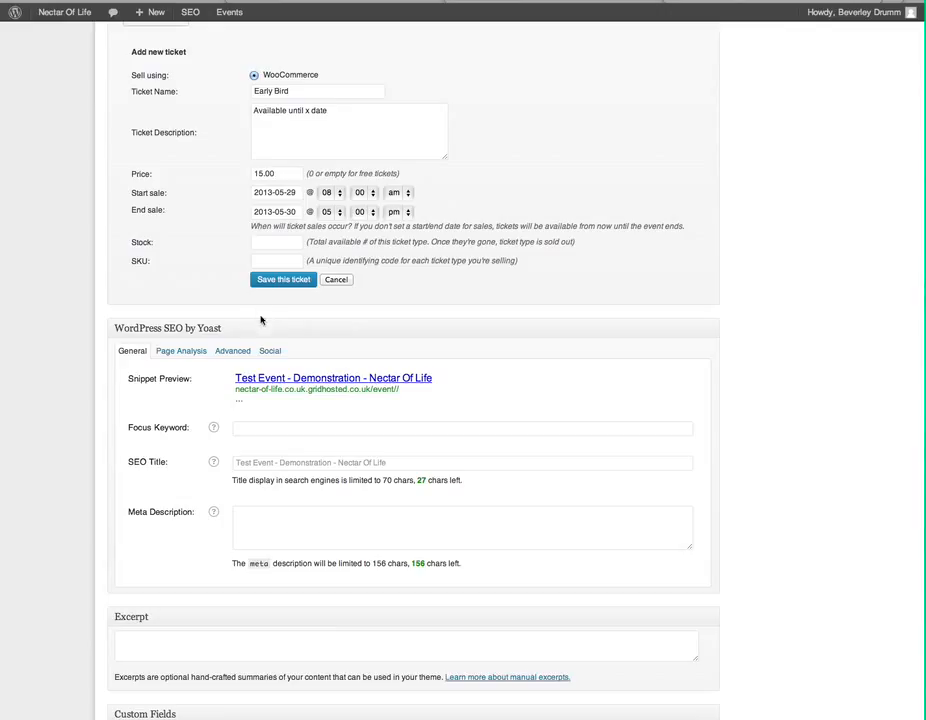
left_click(271, 240)
type("10")
left_click(294, 285)
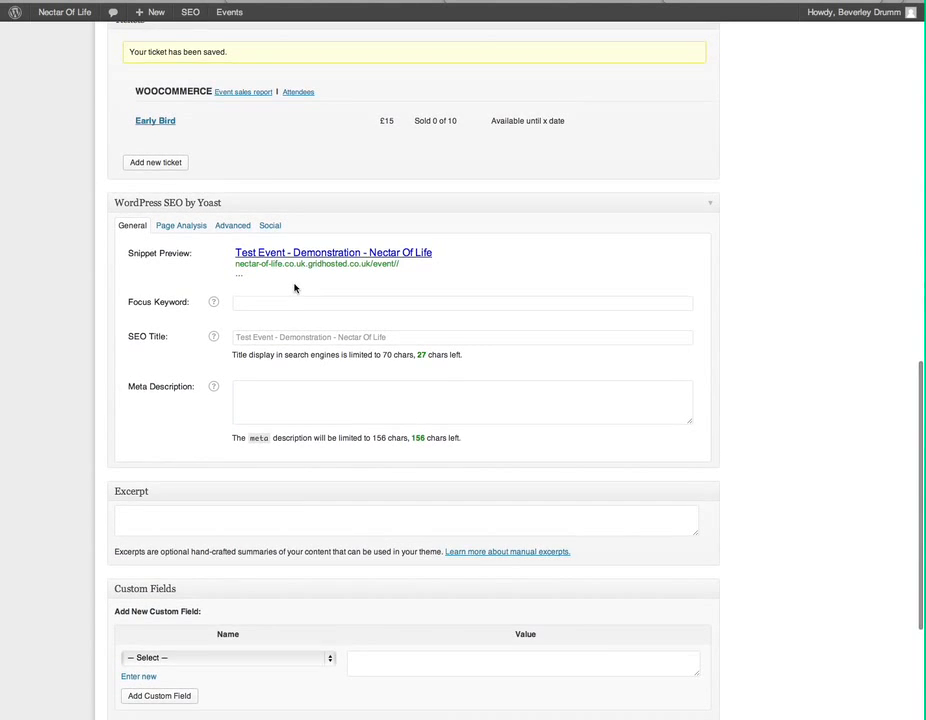
scroll(294, 288, "down", 2)
scroll(294, 288, "up", 3)
mouse_move(385, 188)
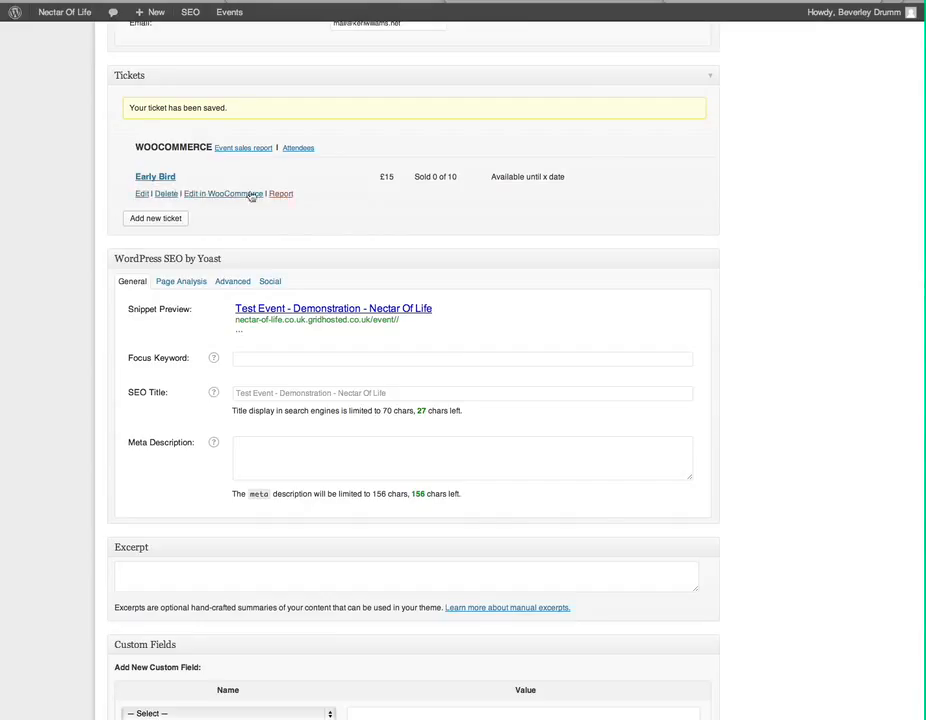
Step: Add a Standard Ticket at £20, on sale 30–31 May 2013 with 20 in stock, and save it
left_click(160, 219)
left_click(292, 91)
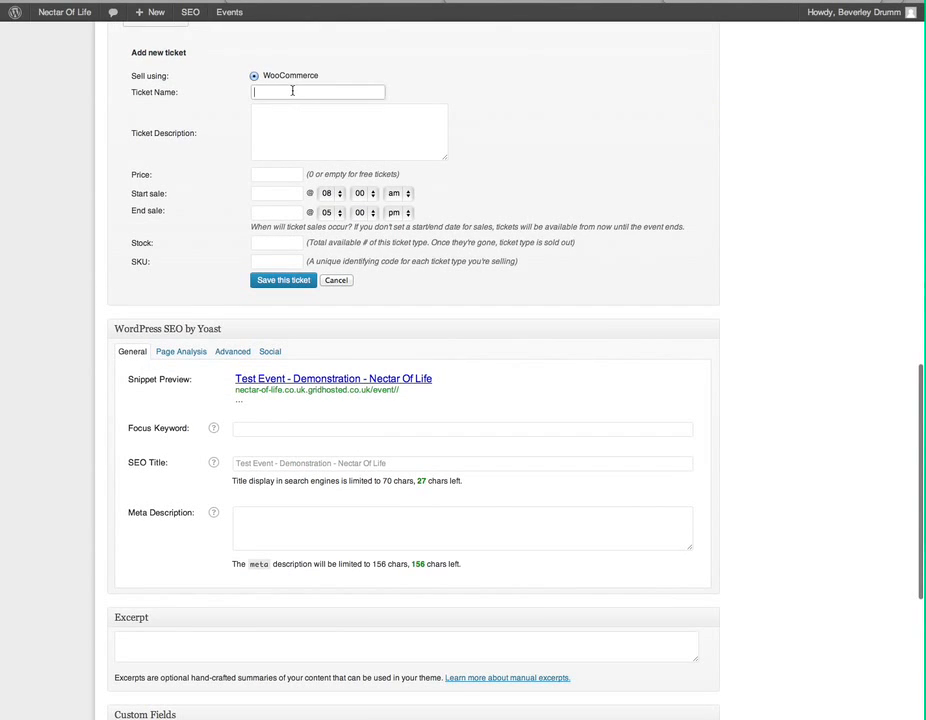
type("Standard Tic")
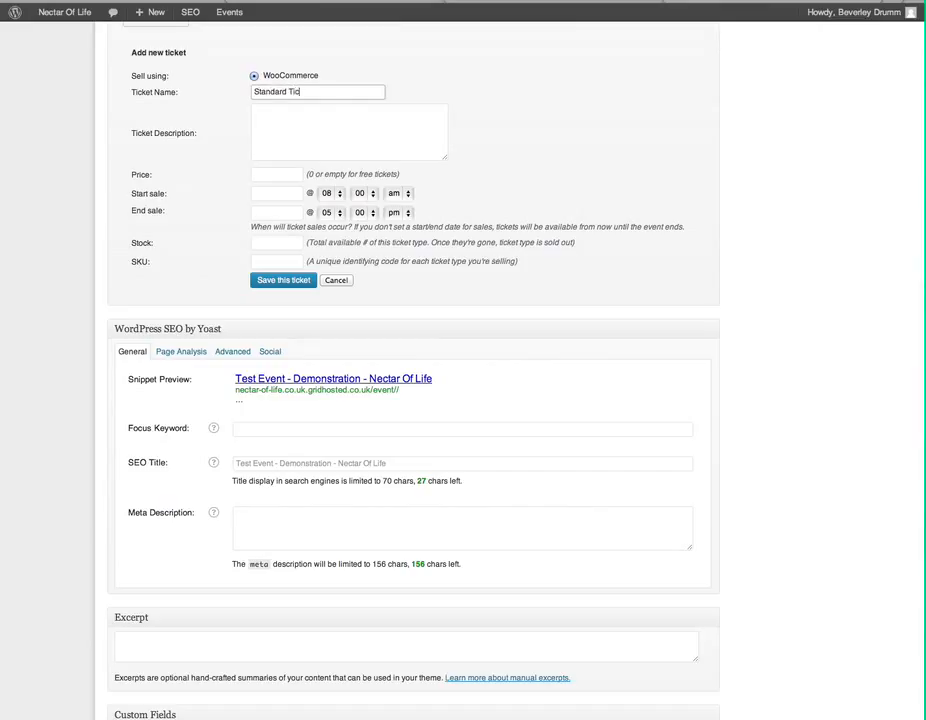
key("Tab")
key("Tab")
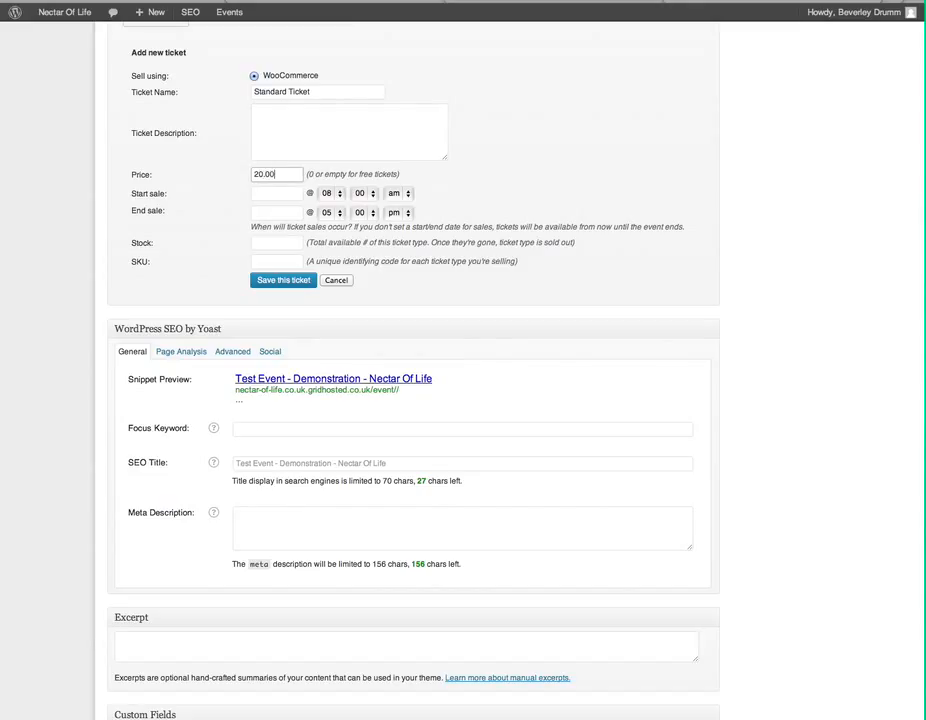
left_click(285, 197)
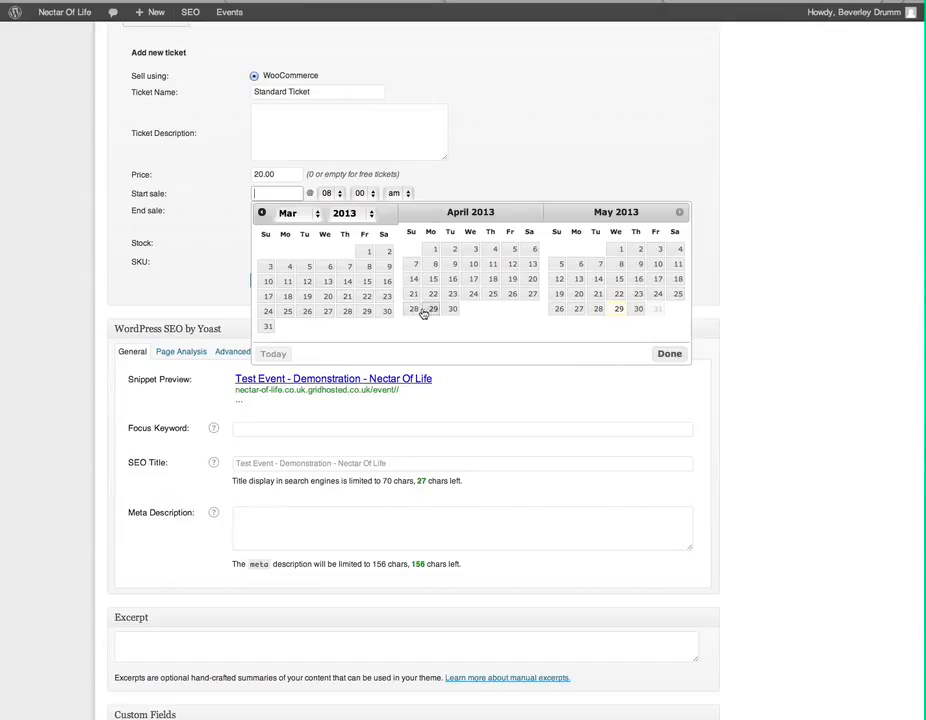
left_click(641, 311)
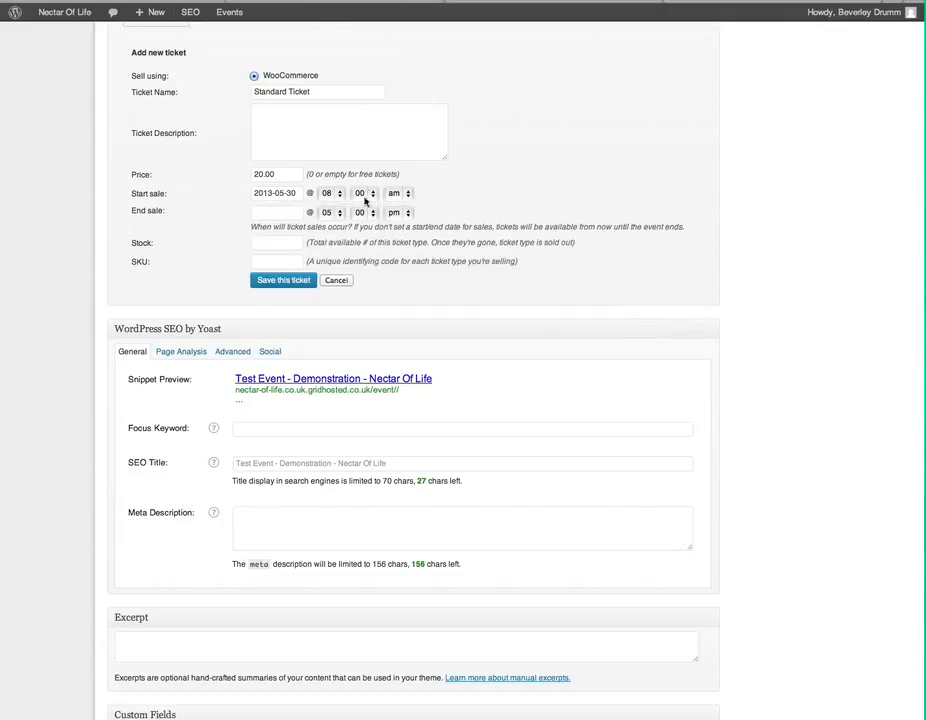
left_click(269, 212)
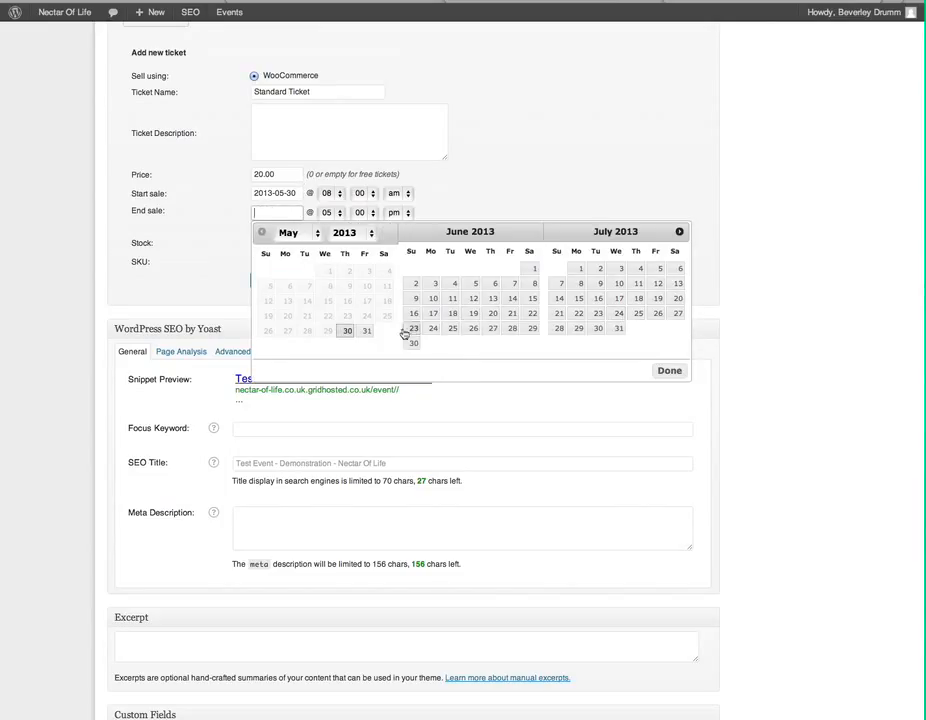
left_click(369, 331)
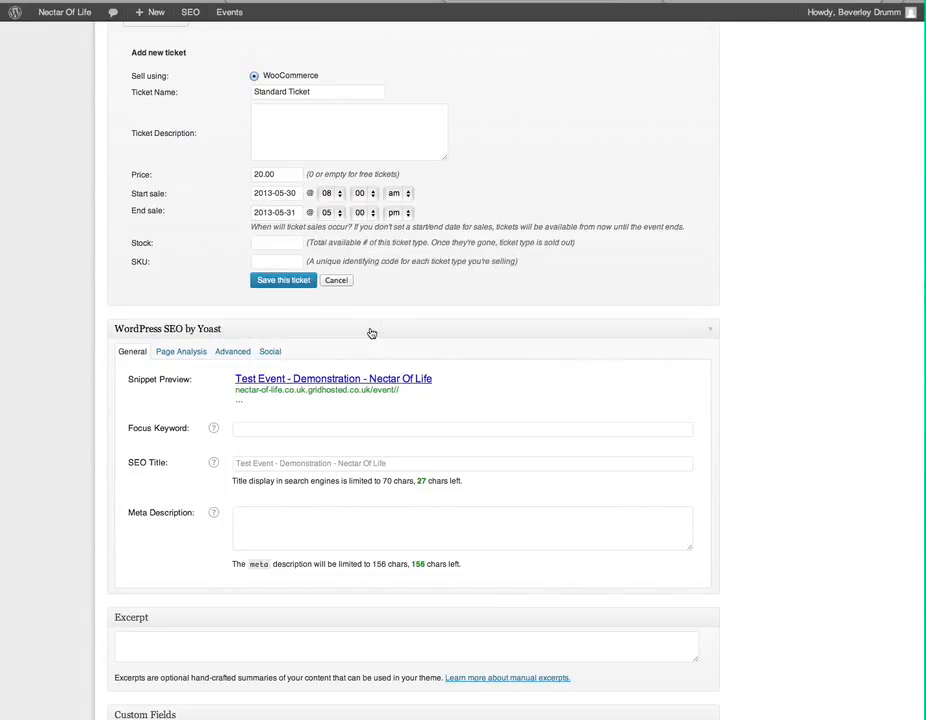
left_click(287, 242)
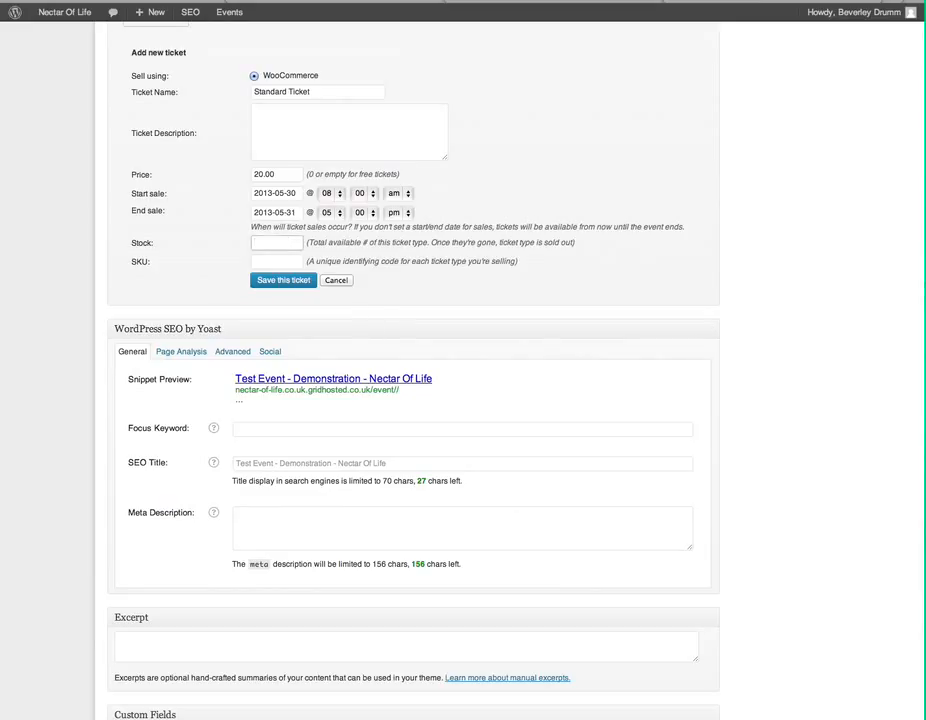
left_click(284, 280)
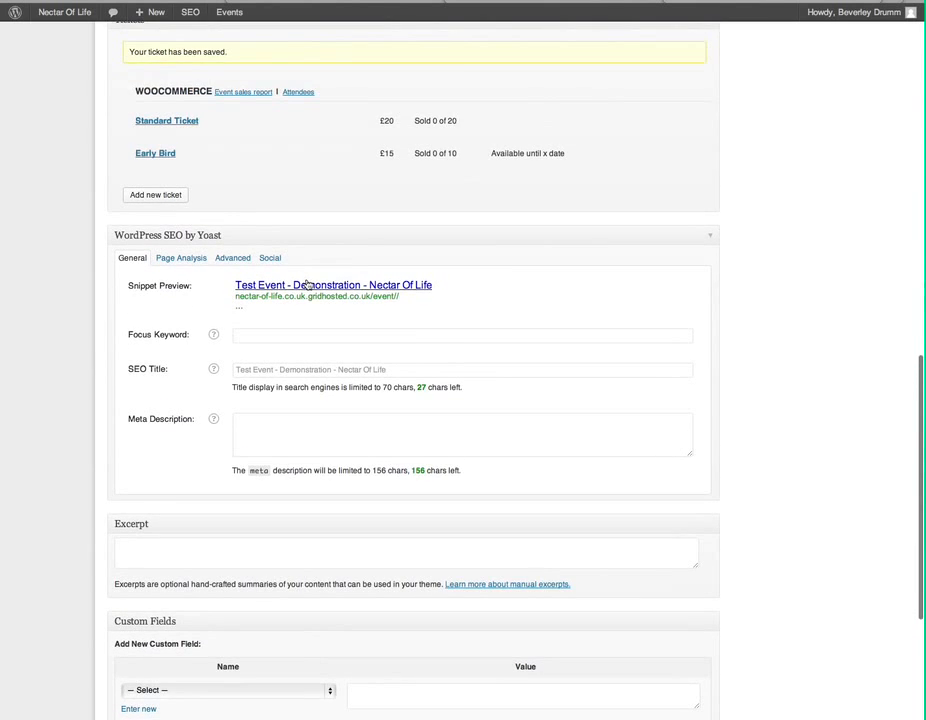
scroll(307, 284, "down", 3)
scroll(307, 284, "up", 4)
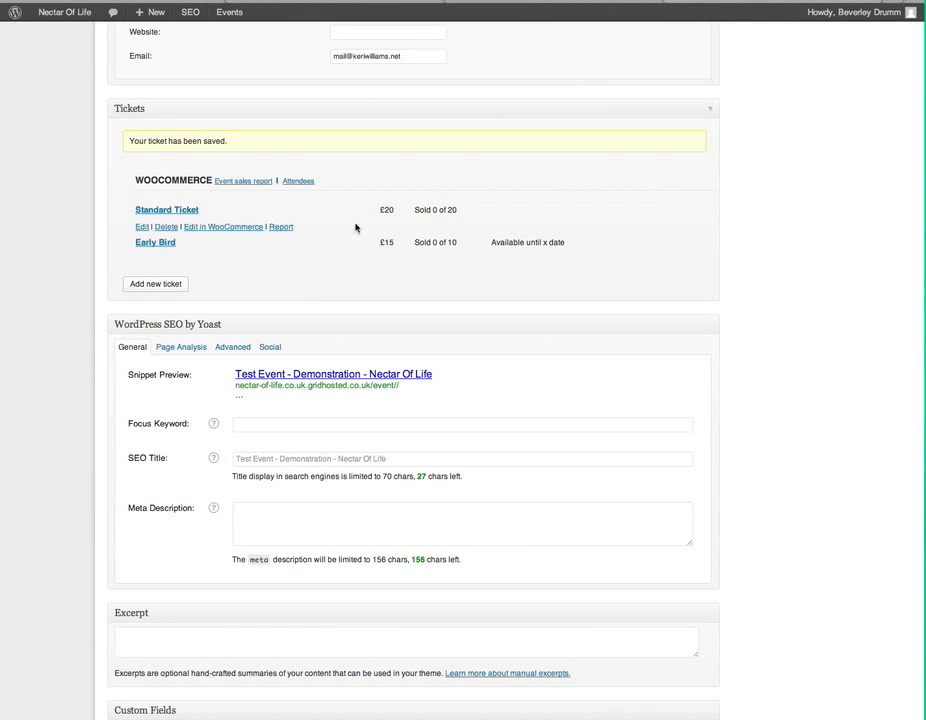
mouse_move(331, 258)
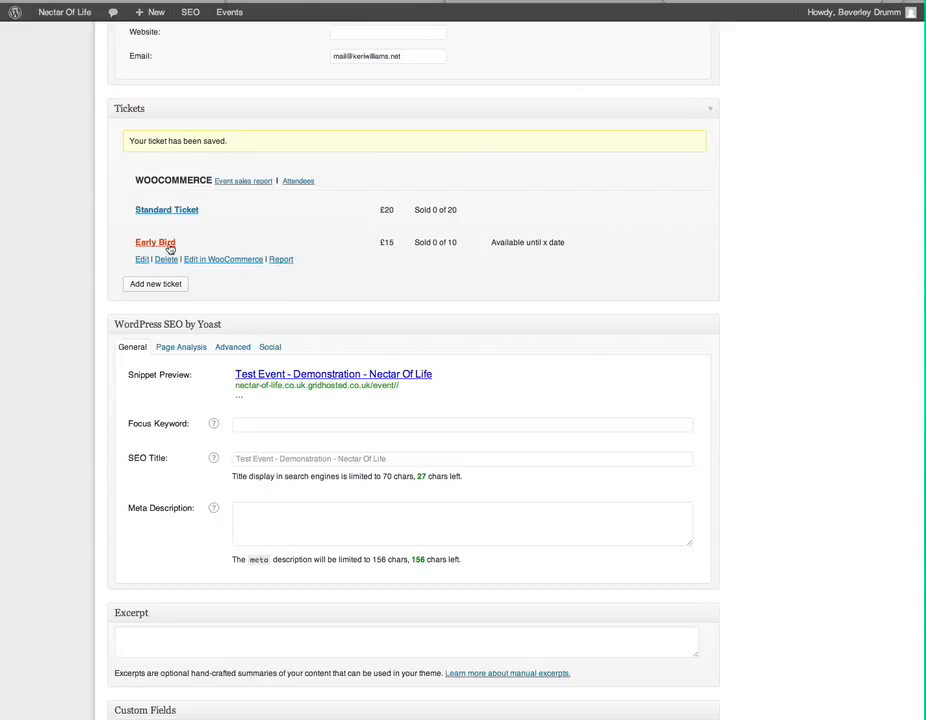
mouse_move(136, 223)
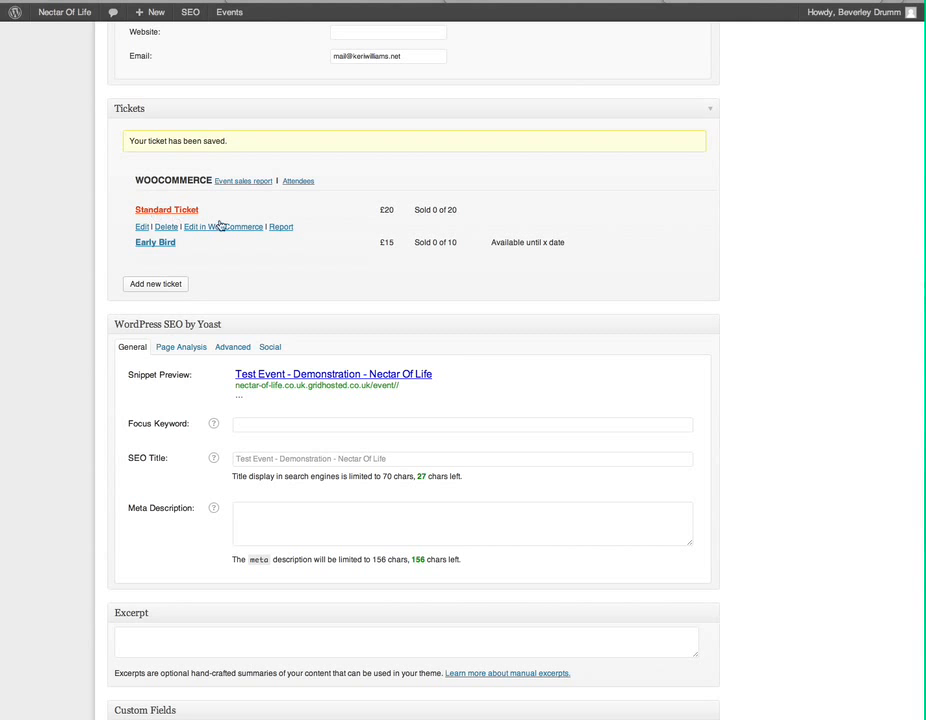
scroll(378, 275, "up", 3)
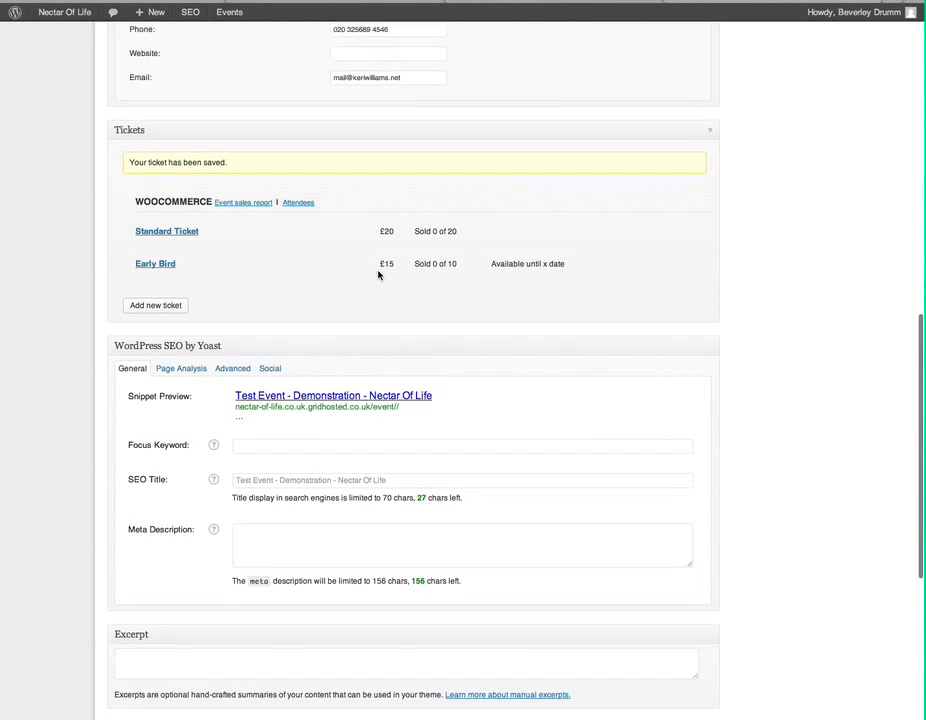
scroll(378, 275, "down", 5)
scroll(378, 275, "down", 1)
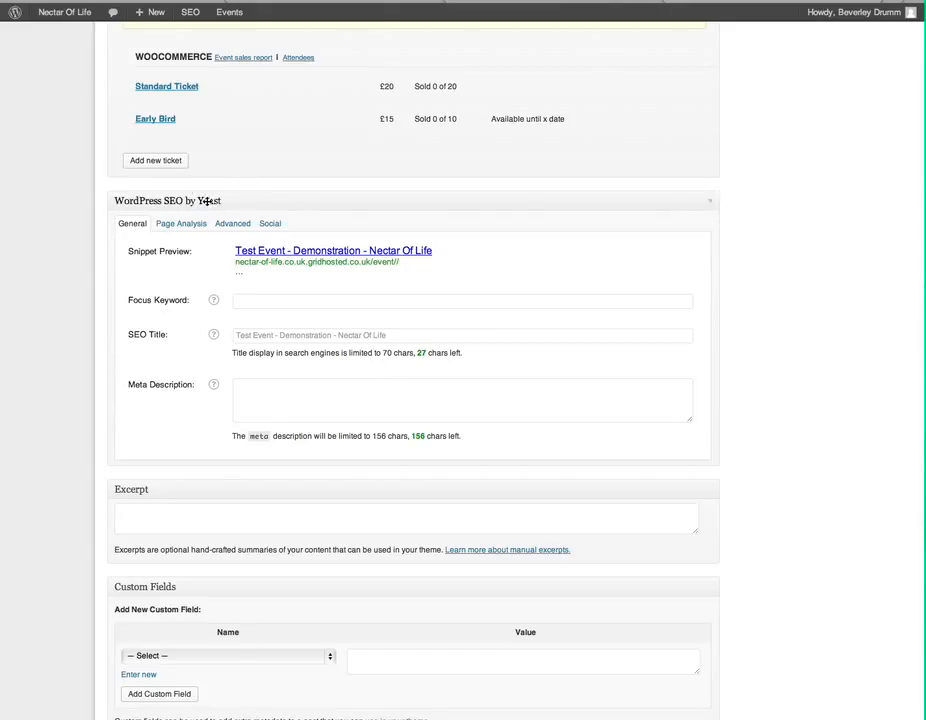
left_click(253, 298)
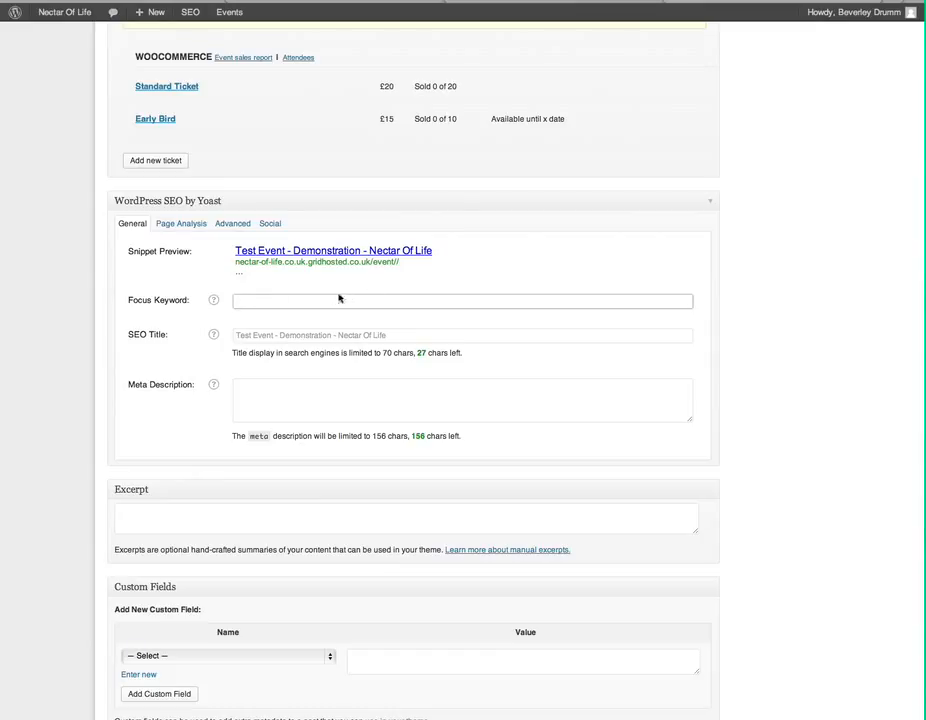
left_click(253, 335)
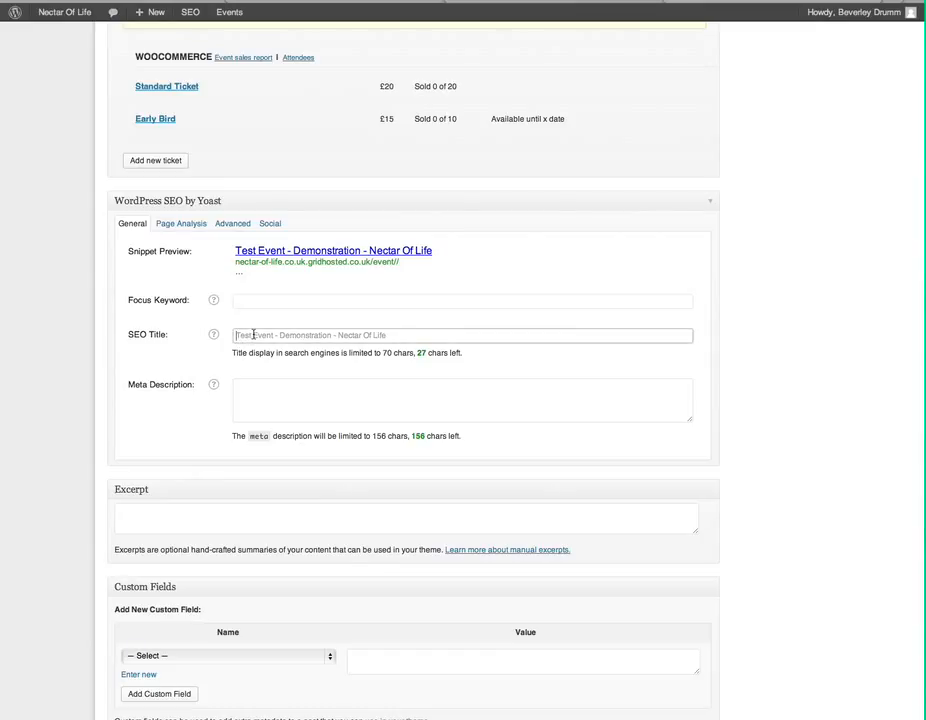
left_click(307, 387)
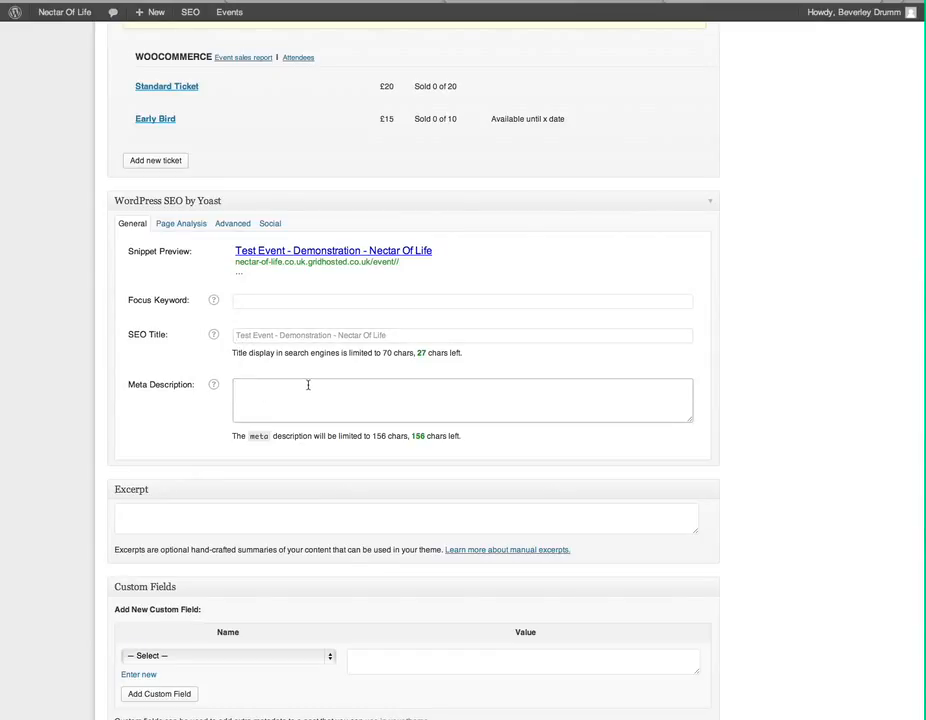
left_click(196, 424)
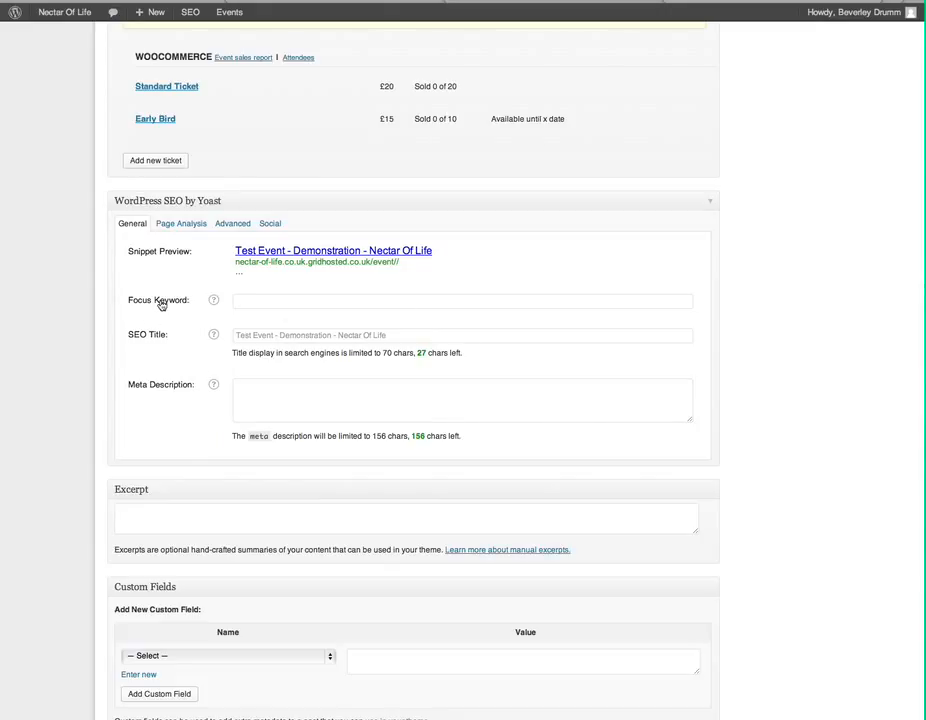
left_click(236, 300)
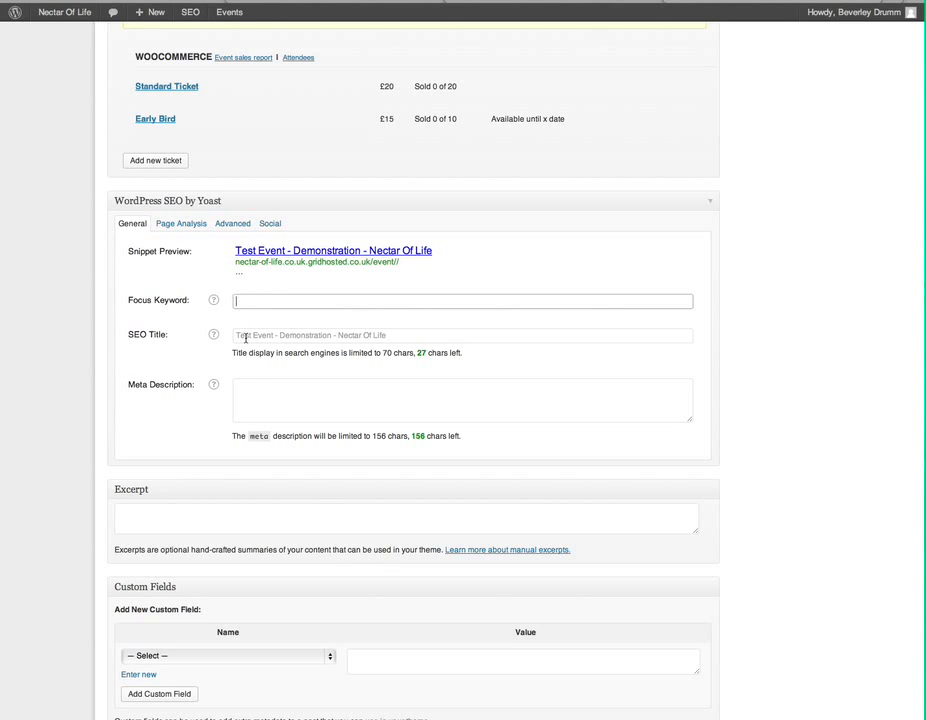
left_click(245, 338)
left_click(250, 388)
left_click(178, 423)
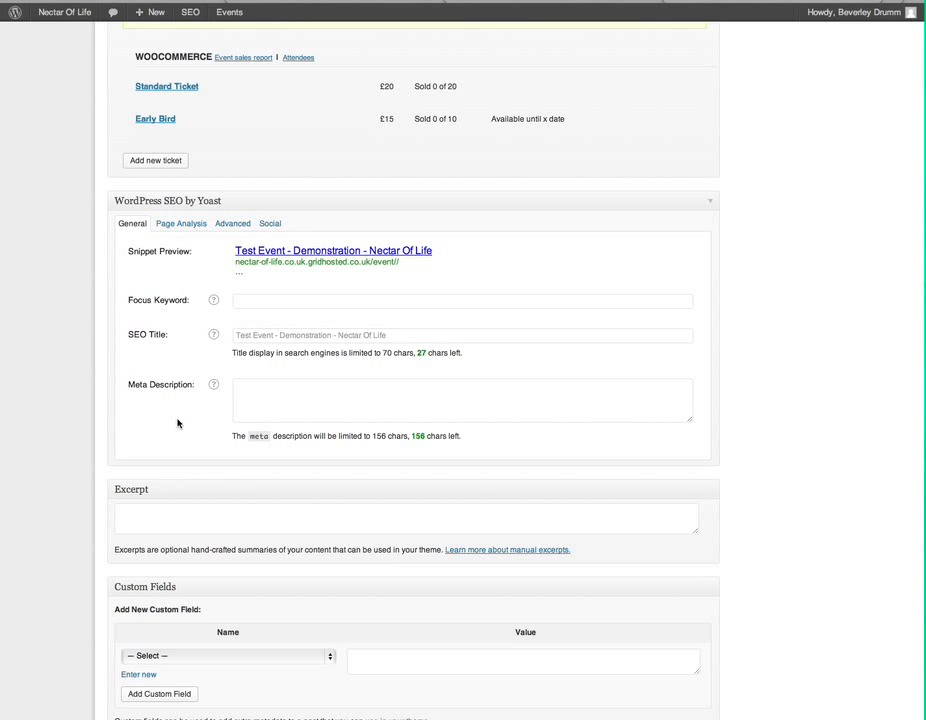
scroll(178, 423, "down", 3)
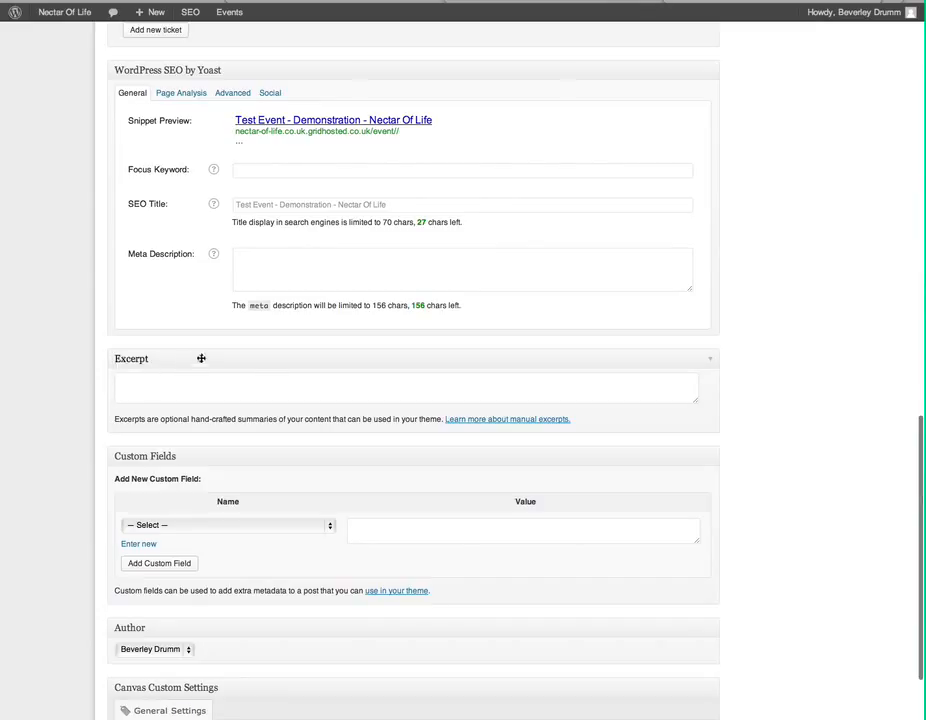
Step: Write 'This is test exceprt text' in the event's Excerpt box
left_click(176, 376)
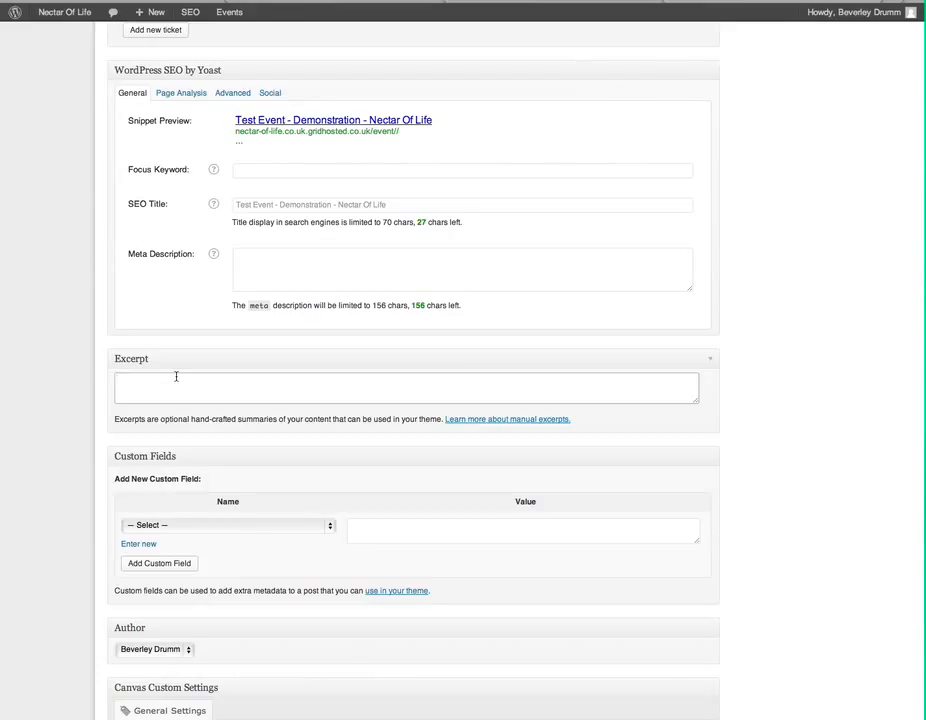
type("This is test e")
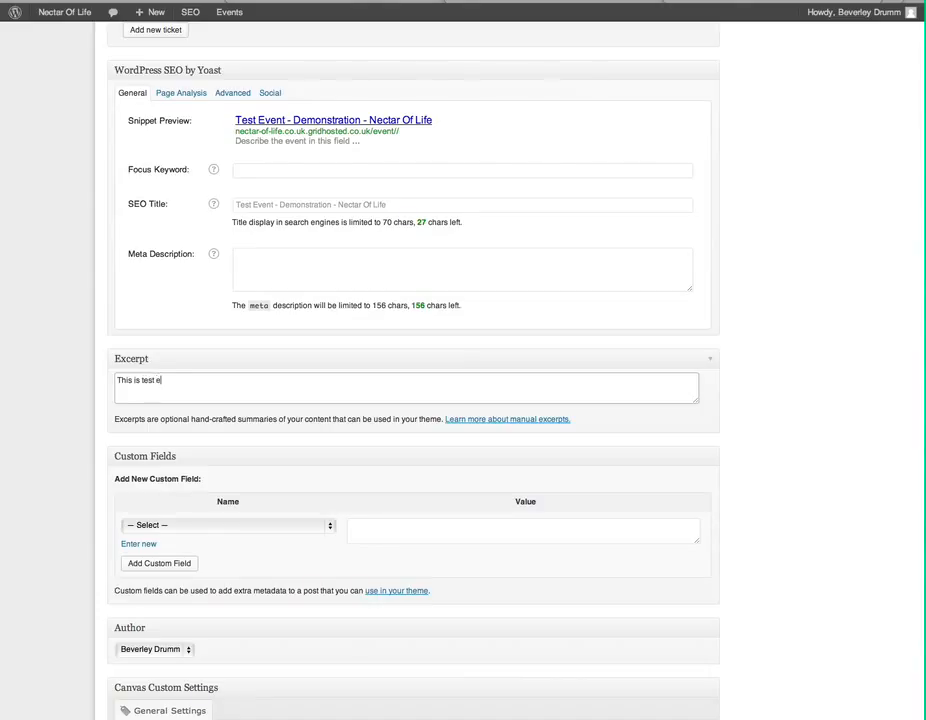
type("xceprt text")
scroll(177, 375, "down", 3)
scroll(177, 375, "up", 10)
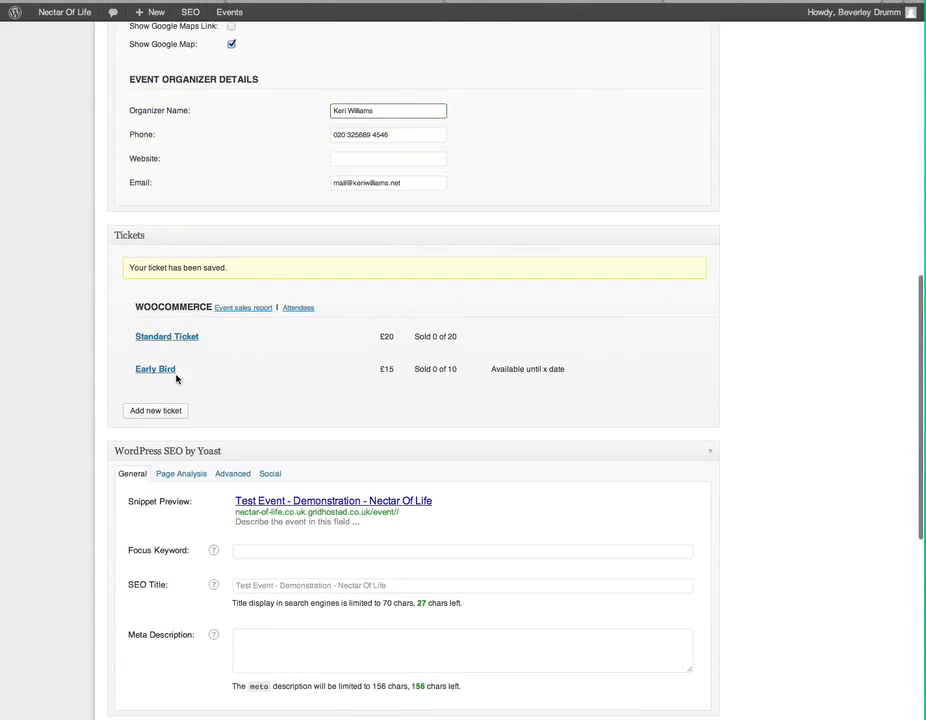
Step: Publish Test Event - Demonstration so its status reads Published on May 29, 2013
scroll(177, 378, "up", 5)
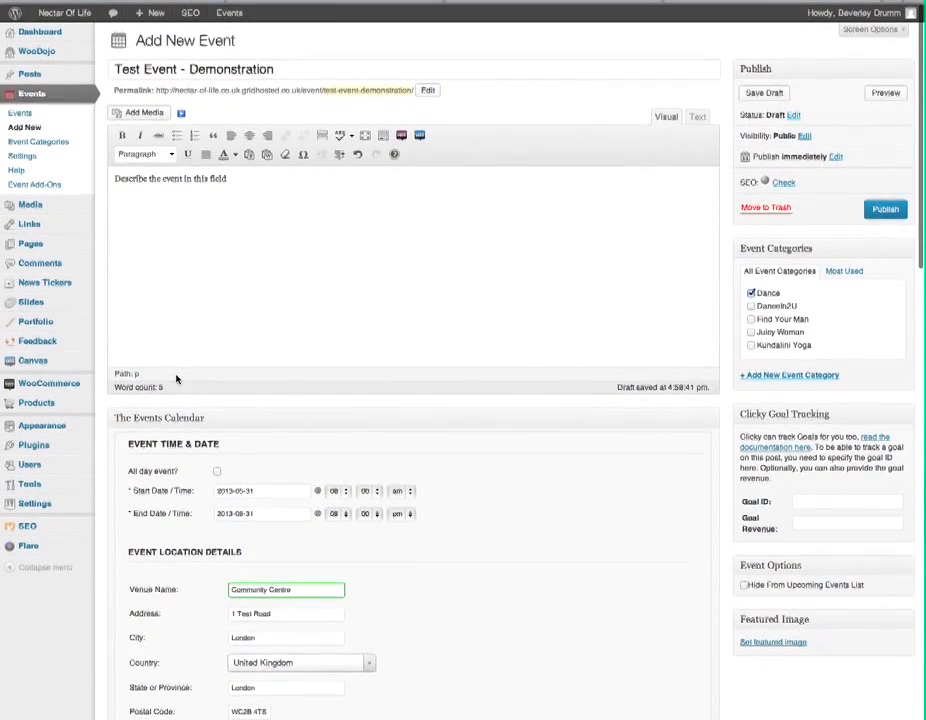
left_click(887, 211)
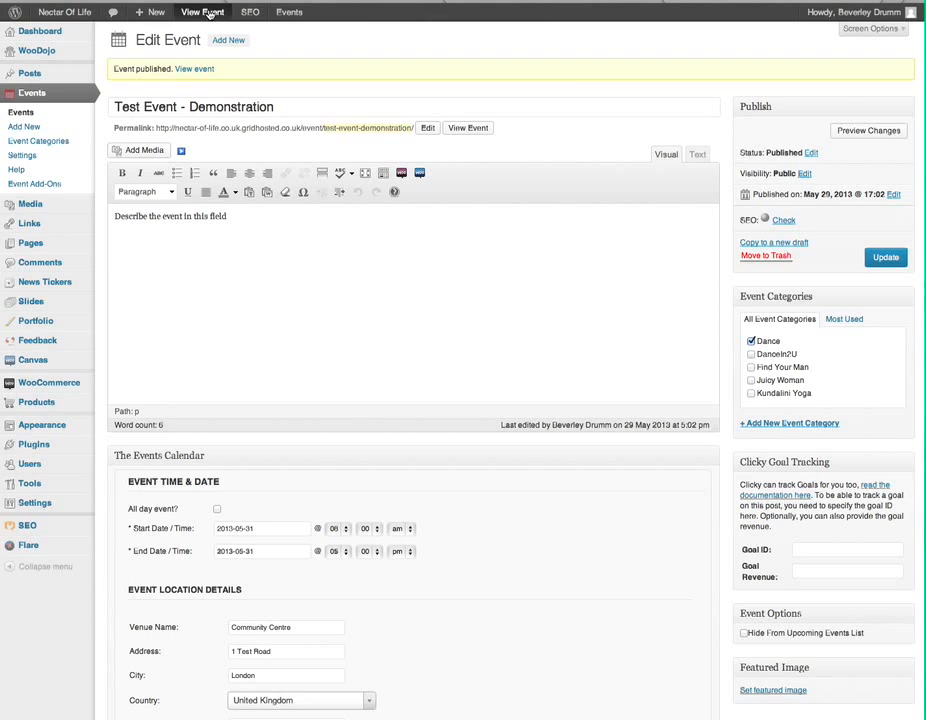
Step: View the event's public page and scroll through its details, venue map and Early Bird ticket
left_click(206, 12)
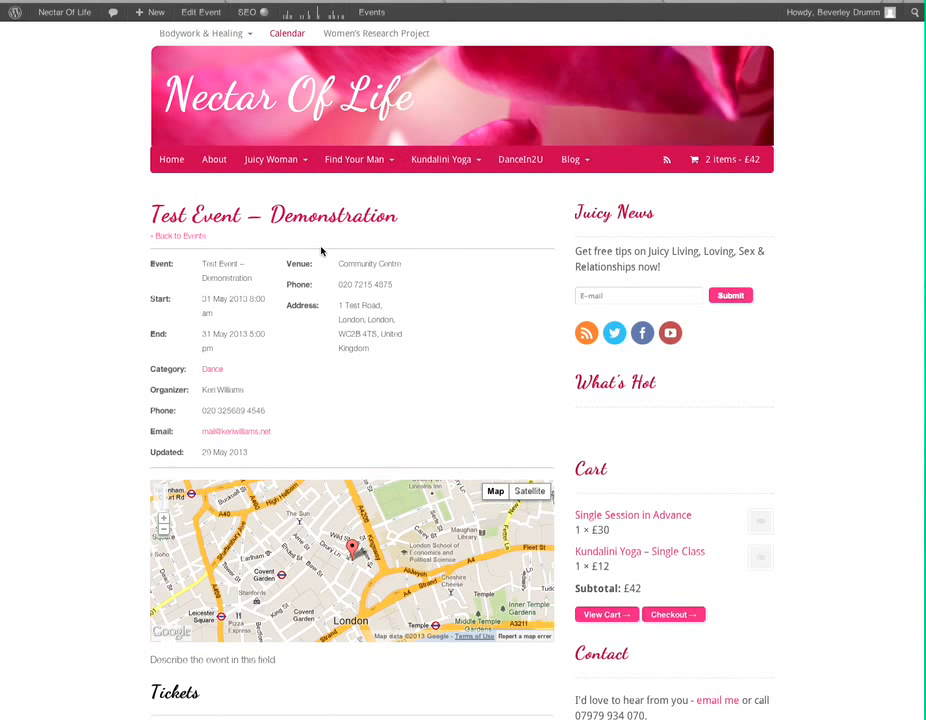
scroll(321, 251, "down", 3)
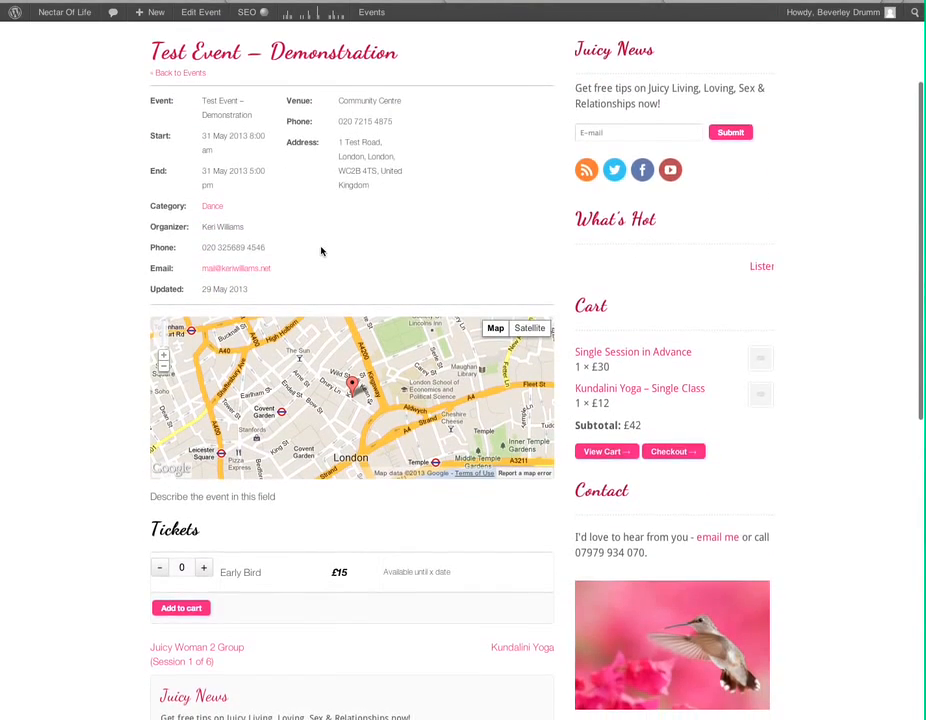
scroll(321, 251, "up", 3)
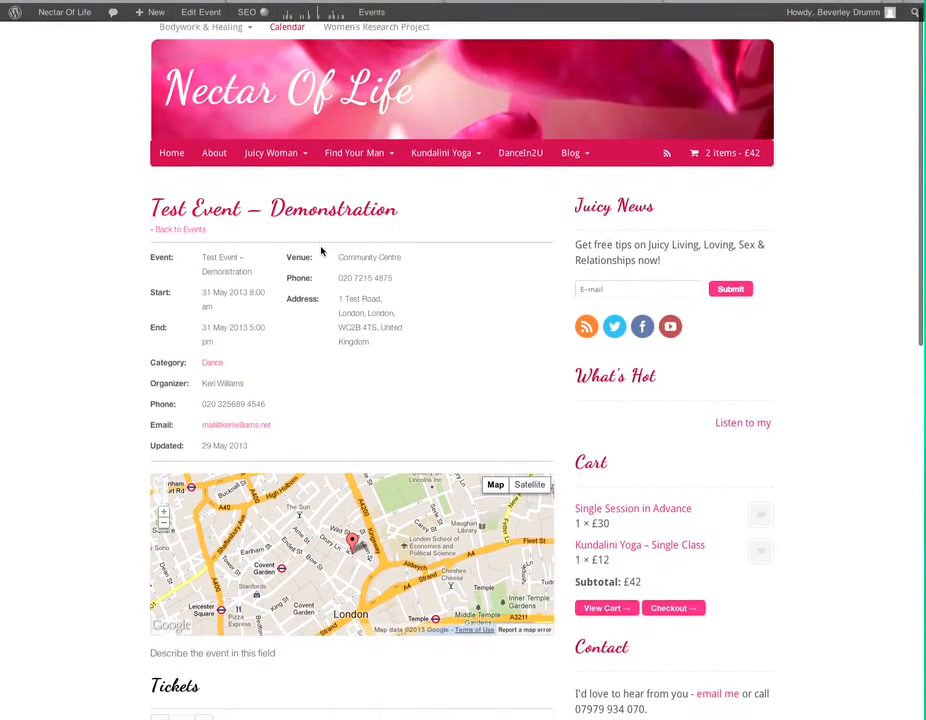
scroll(321, 251, "down", 3)
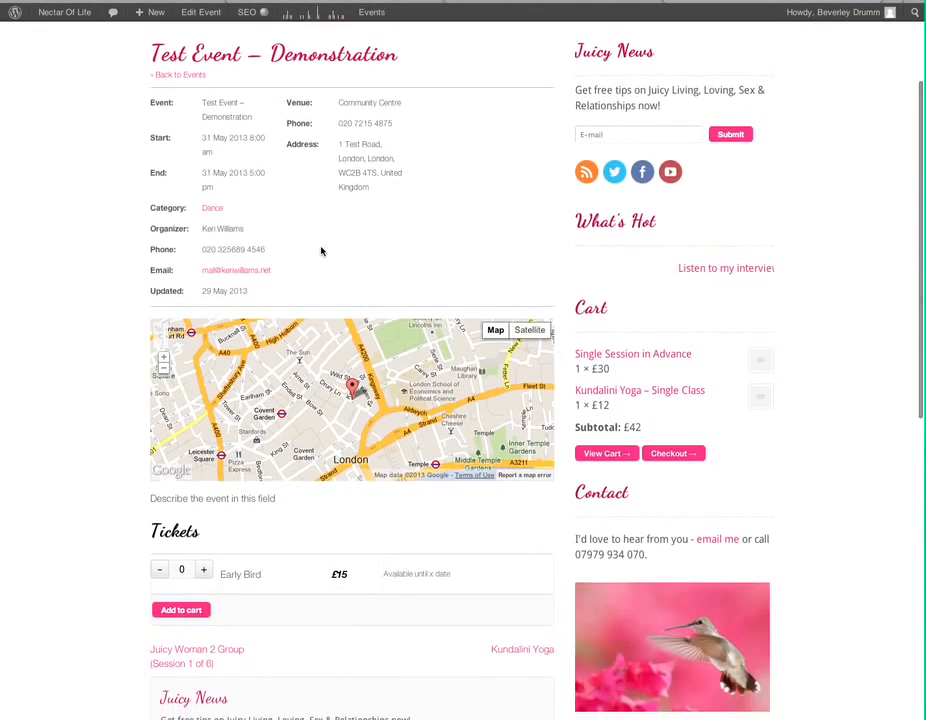
scroll(321, 251, "down", 1)
scroll(321, 251, "up", 1)
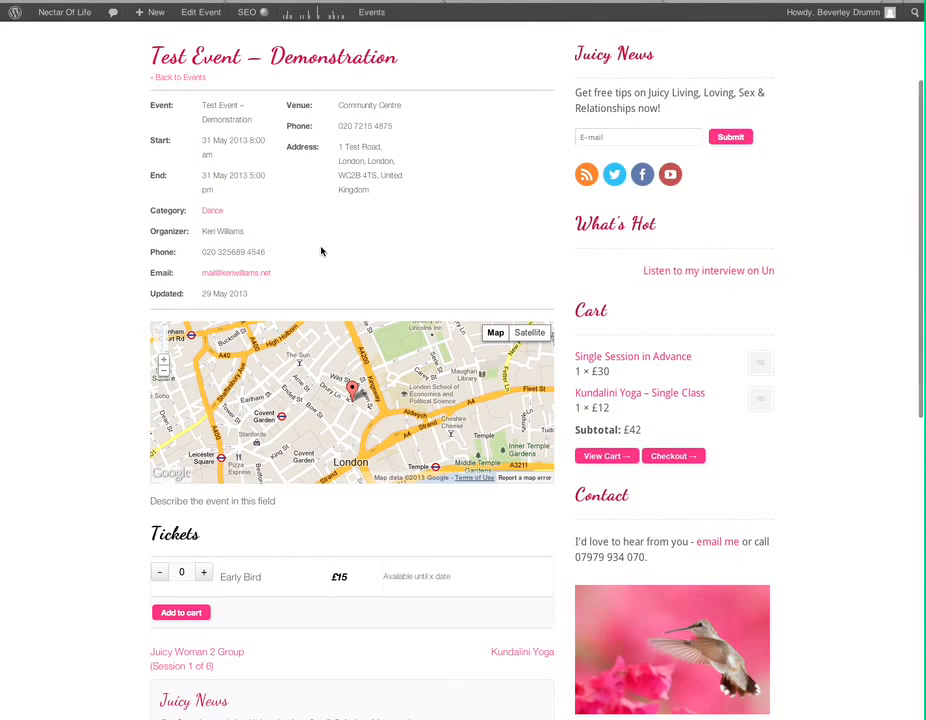
scroll(393, 258, "down", 1)
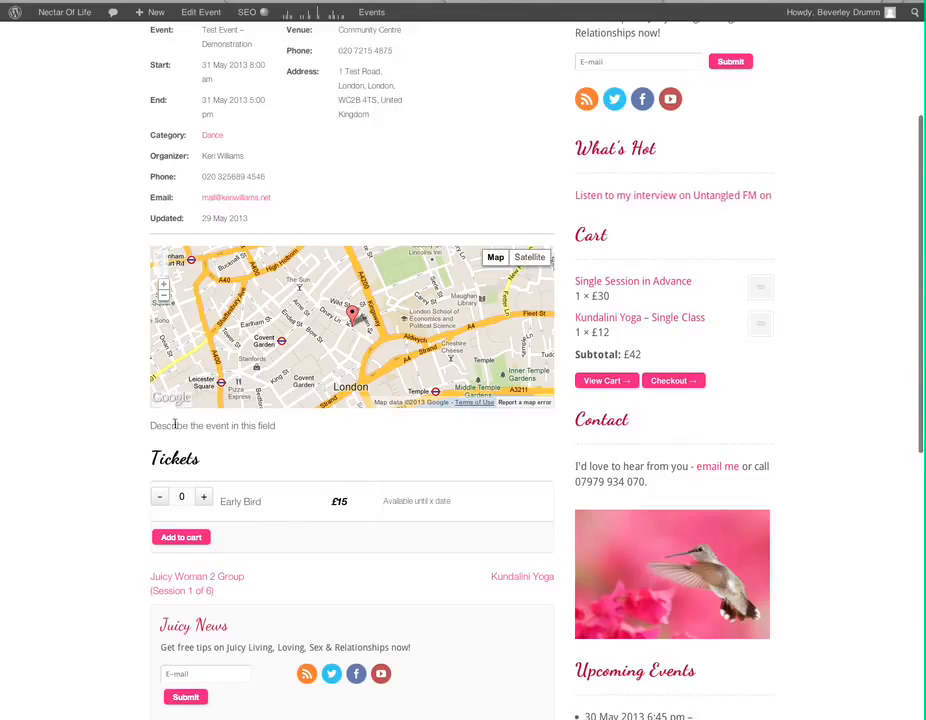
left_click_drag(151, 427, 316, 425)
Step: Add one Early Bird ticket to the cart, then go back to the event page
left_click(283, 428)
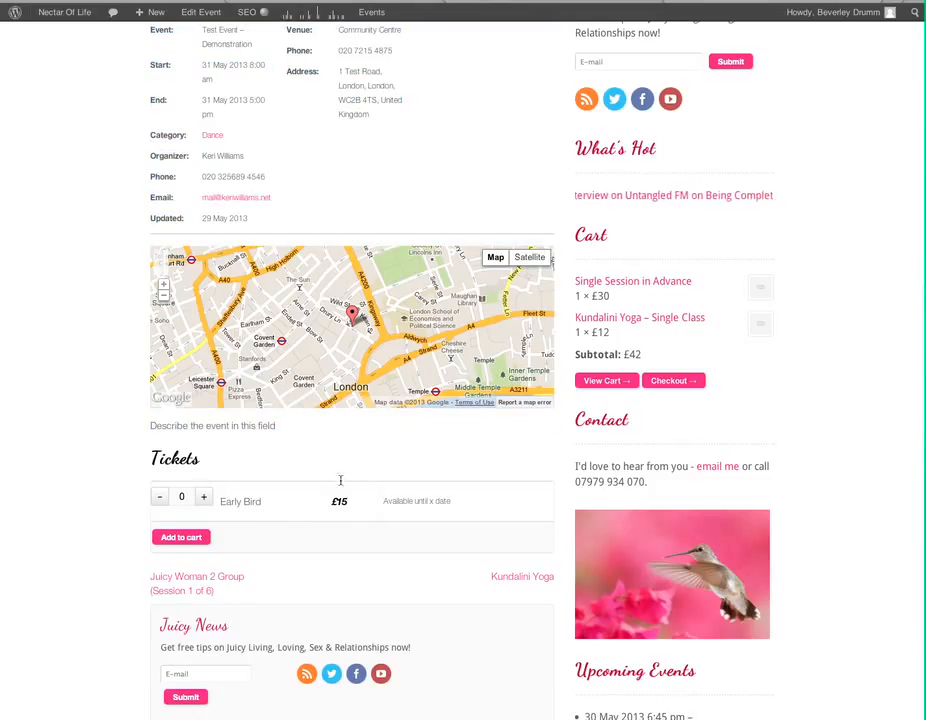
left_click(203, 497)
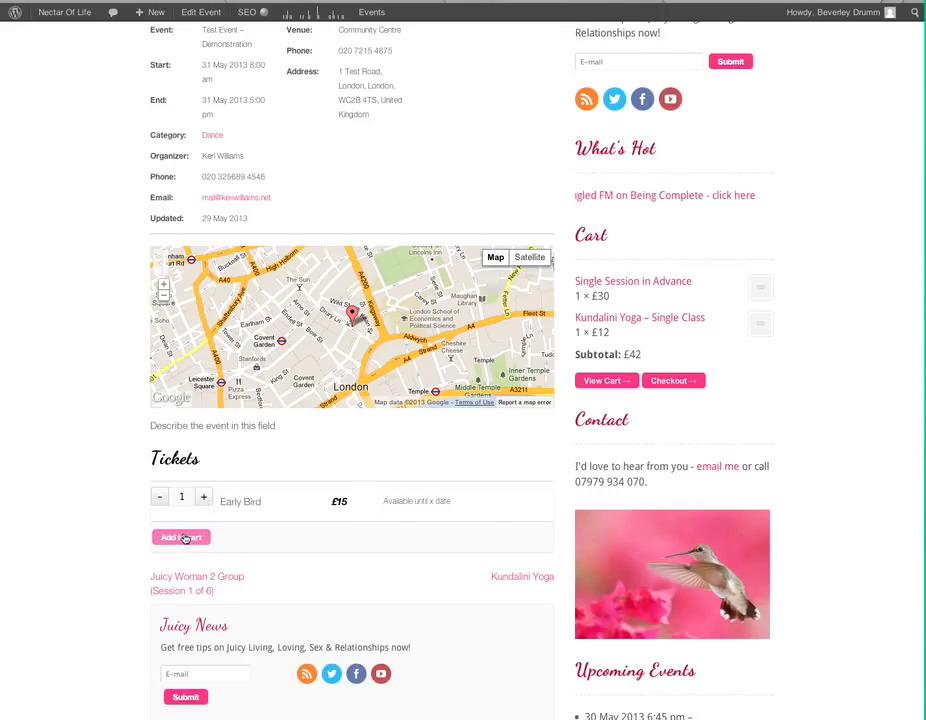
left_click(184, 538)
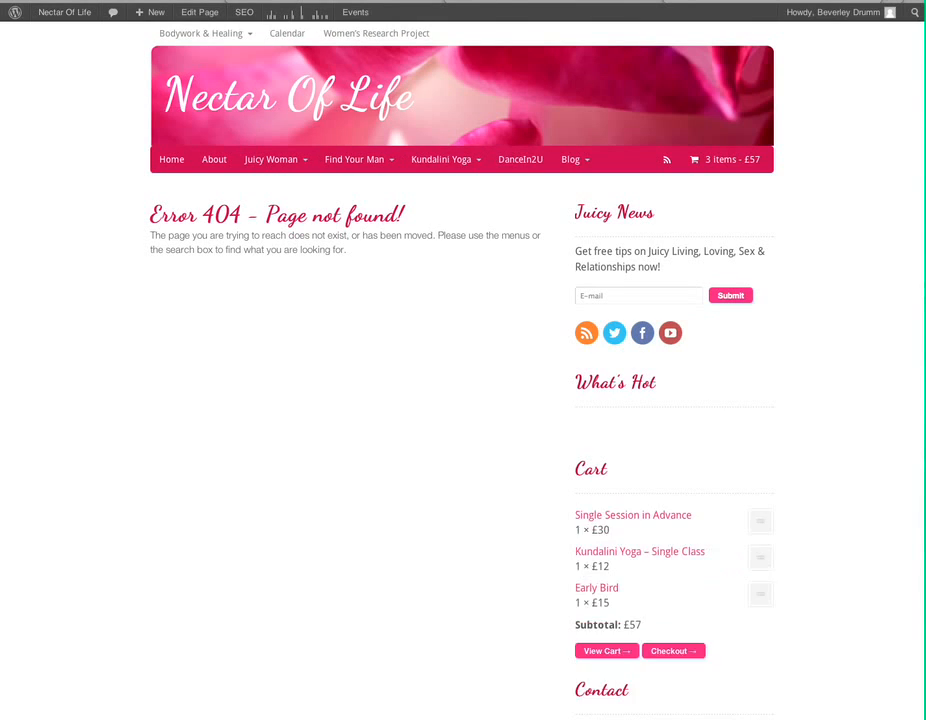
left_click(36, 1)
scroll(273, 415, "down", 3)
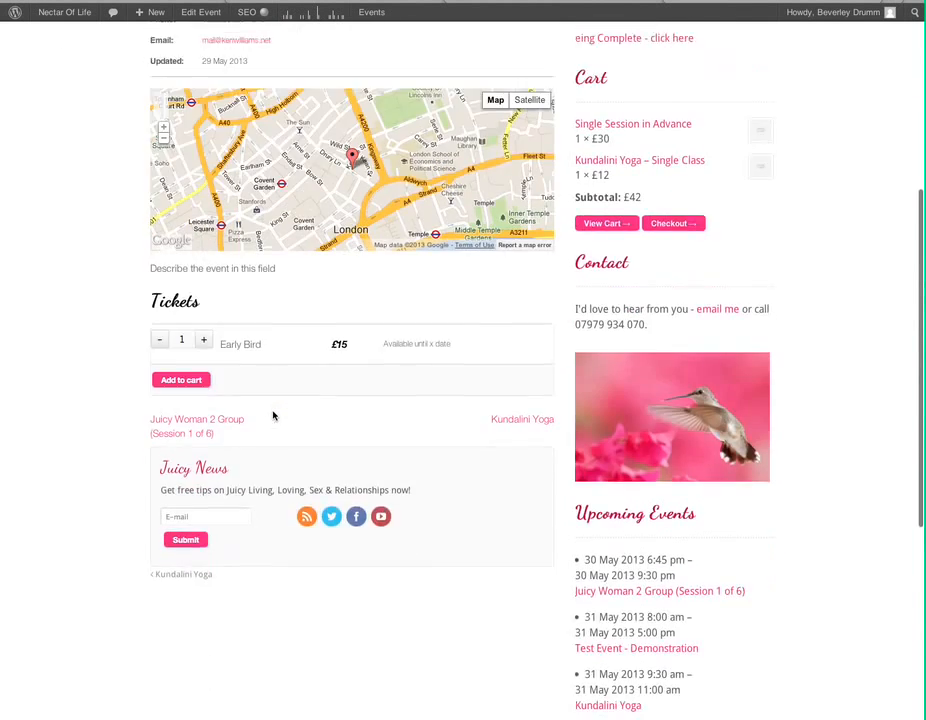
scroll(273, 415, "down", 3)
scroll(273, 415, "up", 10)
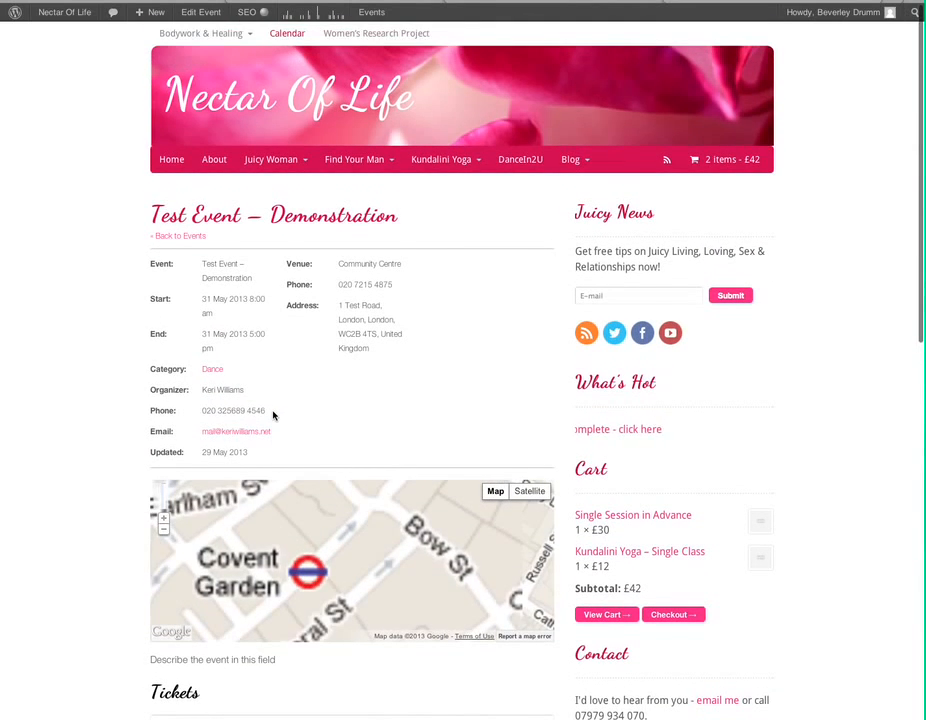